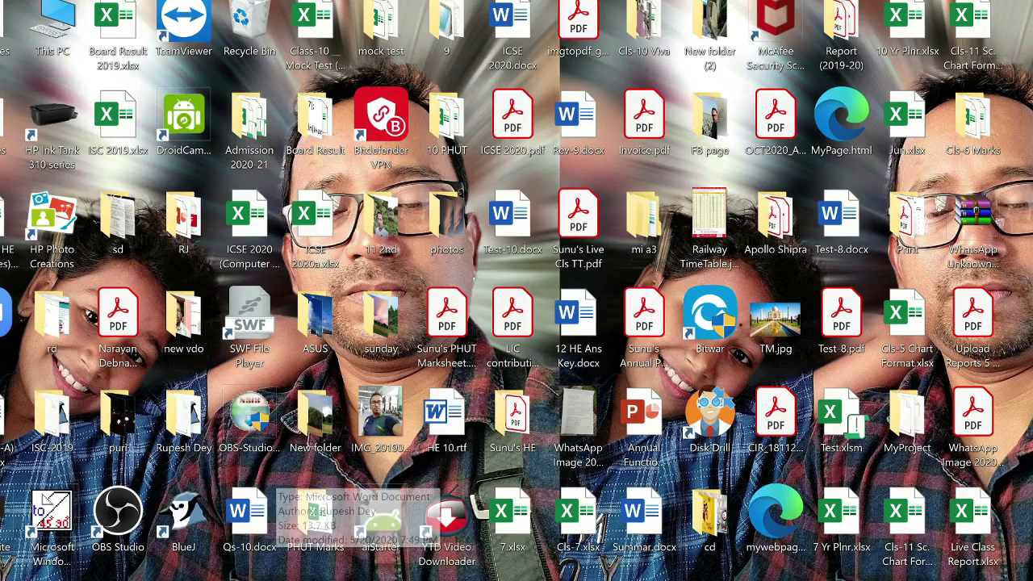
Launch PowerPoint from the Start menu search and start a Blank Presentation
key(super)
text(po)
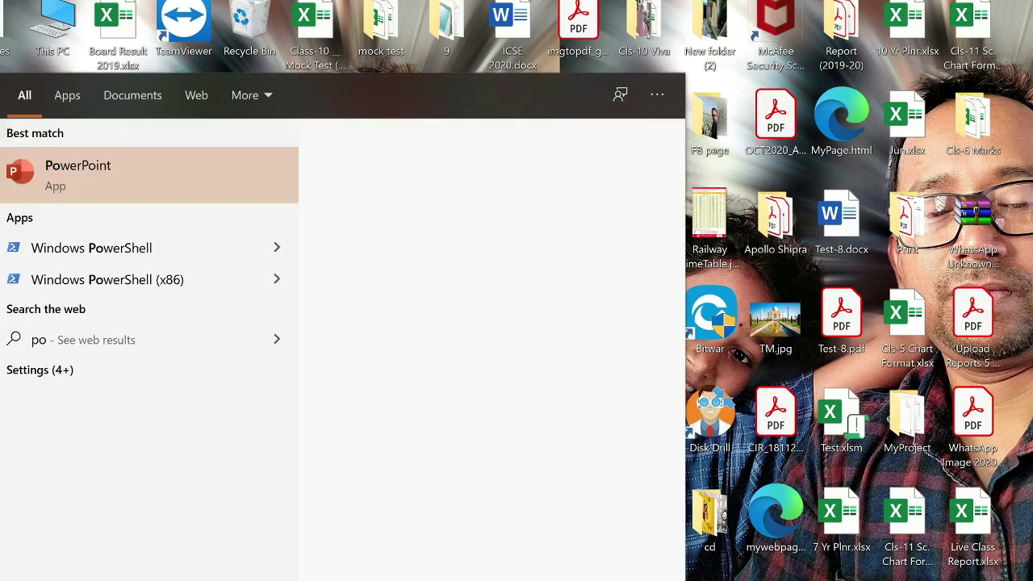
text(wer)
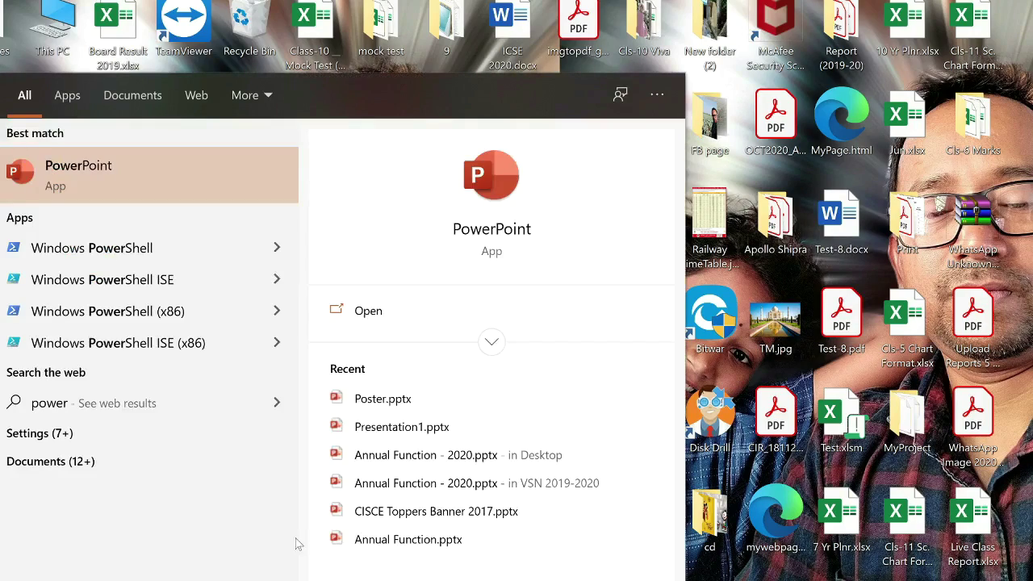
click(140, 188)
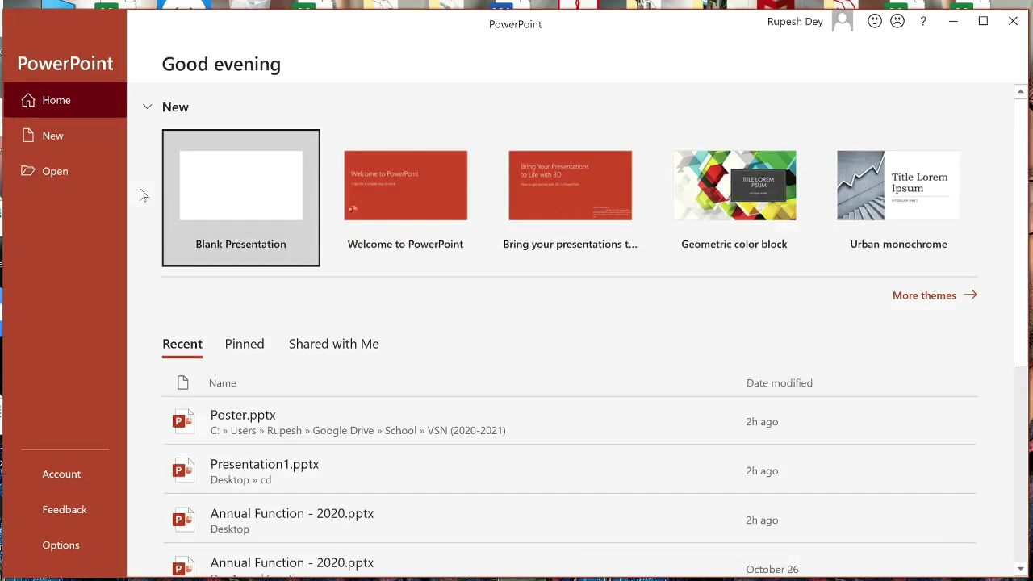
click(250, 210)
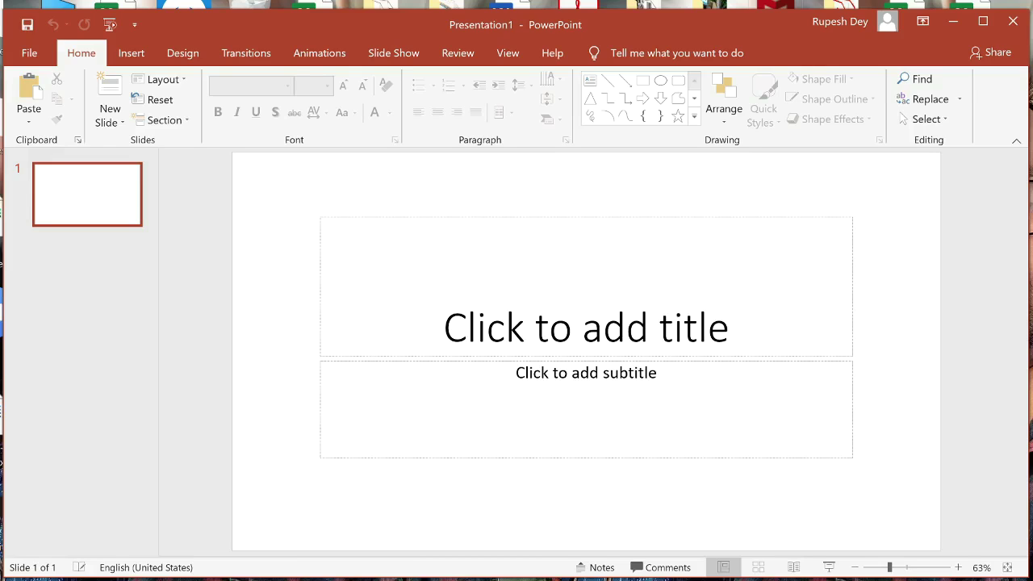
Title the slide 'MS PowerPoint' and paste the PowerPoint description paragraph as its subtitle
click(587, 326)
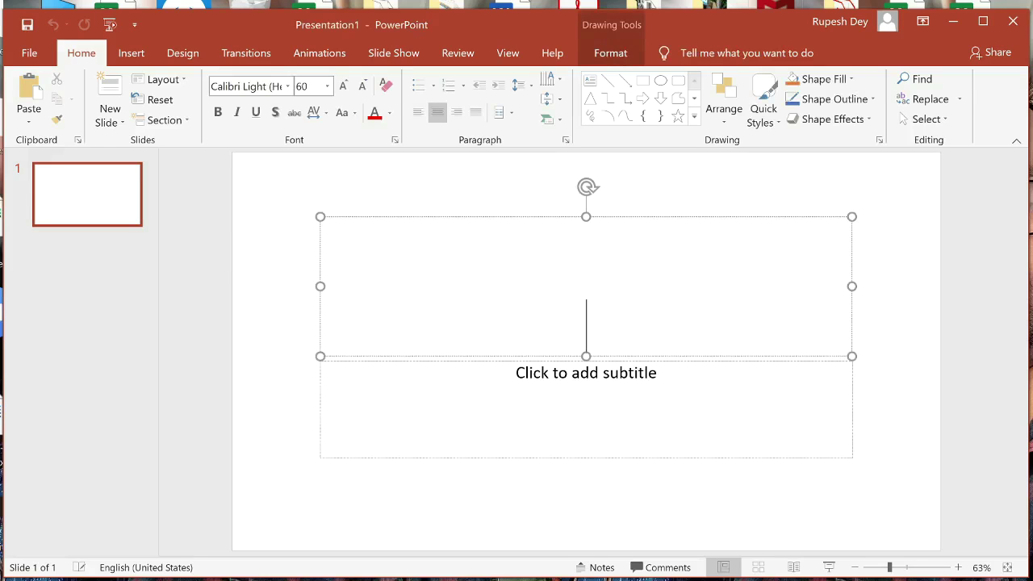
text(MS P)
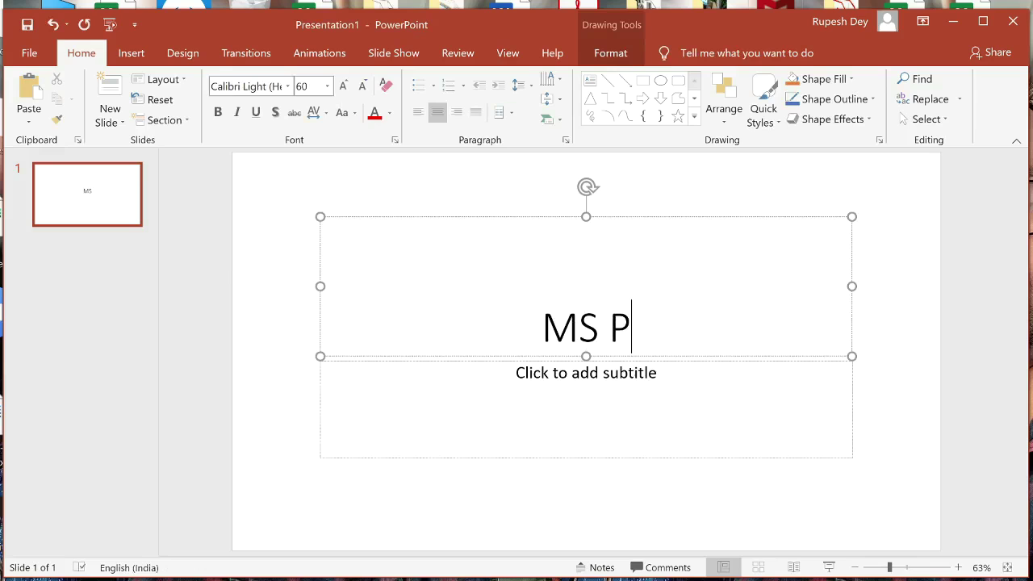
text(owerPoint)
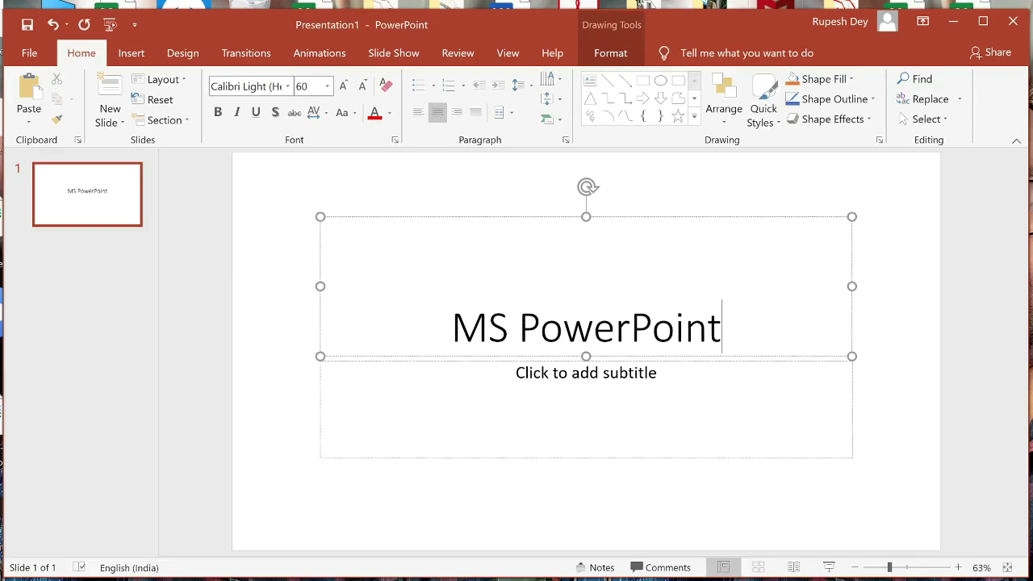
key(ctrl+Return)
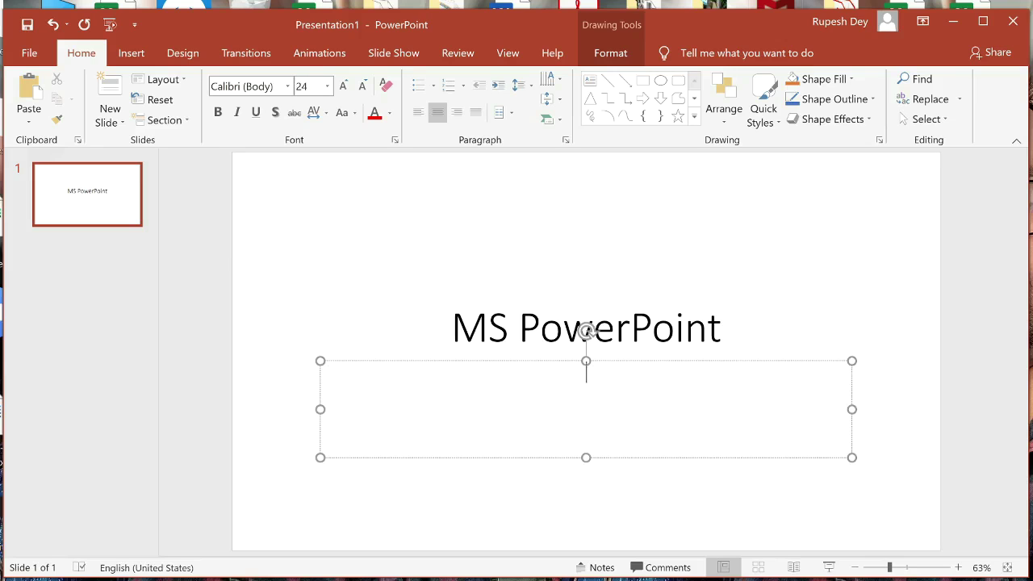
text(Microsoft PowerPoint is a popular presentation software used to create attractive multimedia presentation containing text, pictures, sounds, videos & animations. It is a Windows-based application, which is a component of MS Office package.)
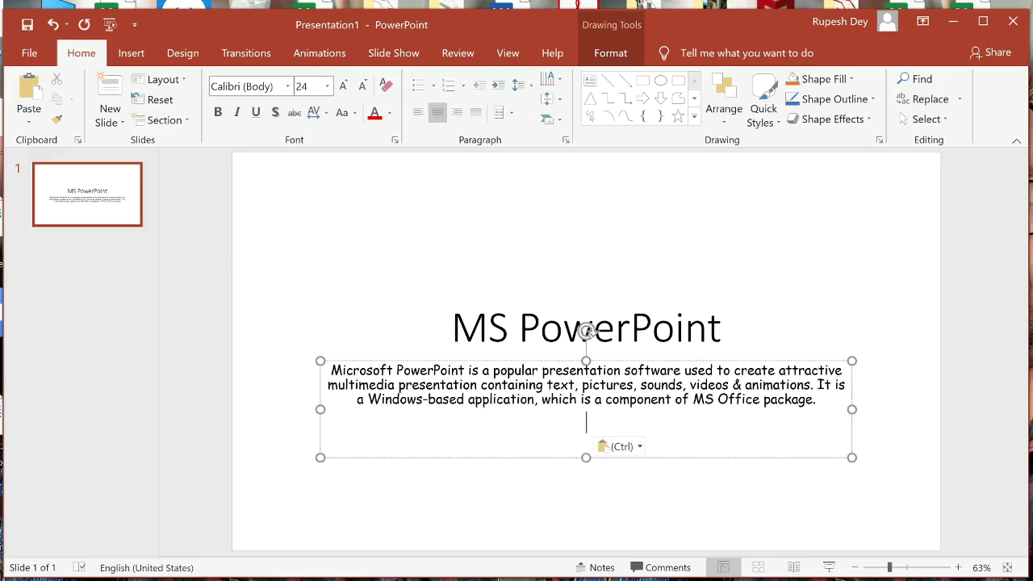
key(BackSpace)
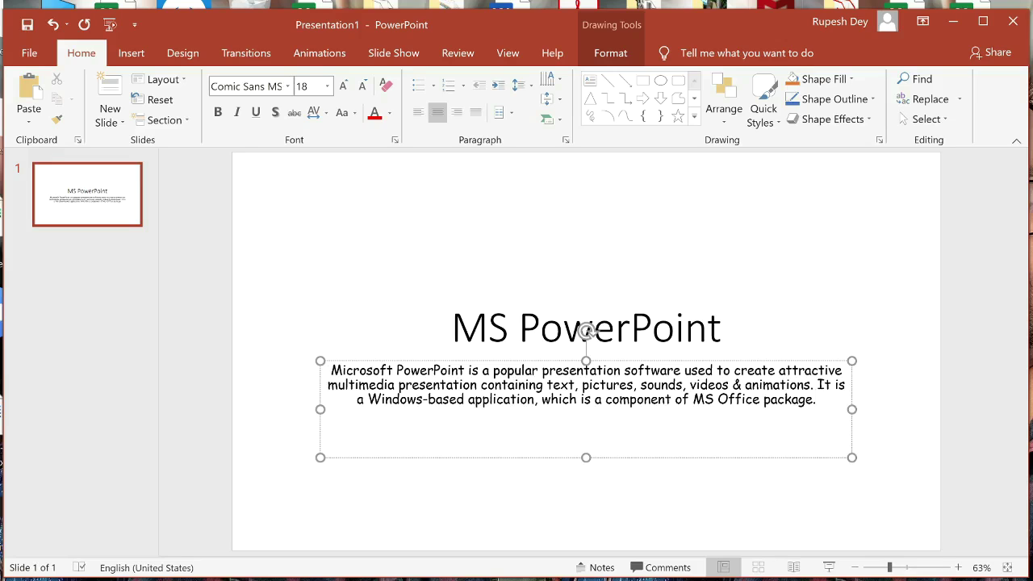
click(887, 288)
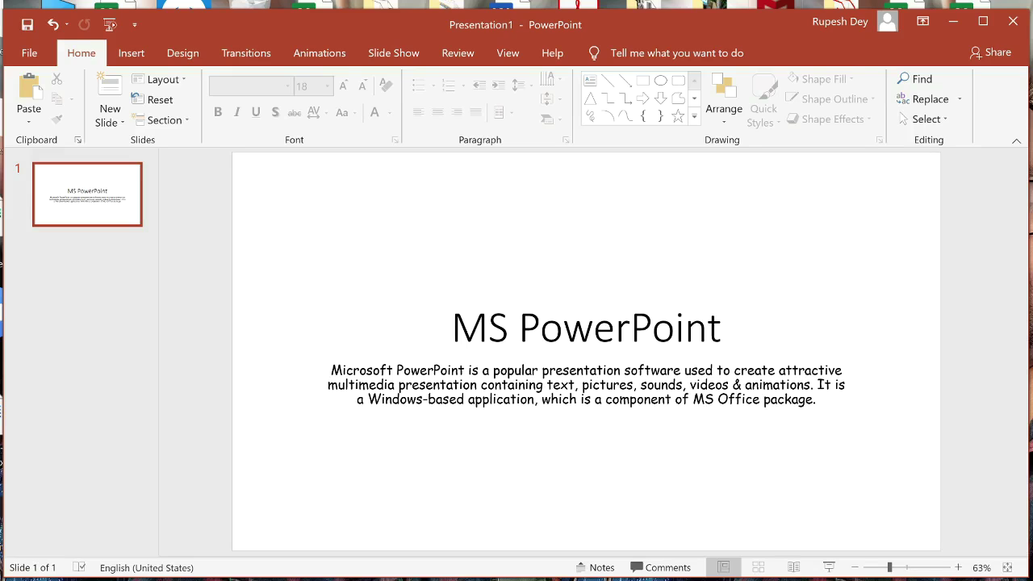
click(842, 456)
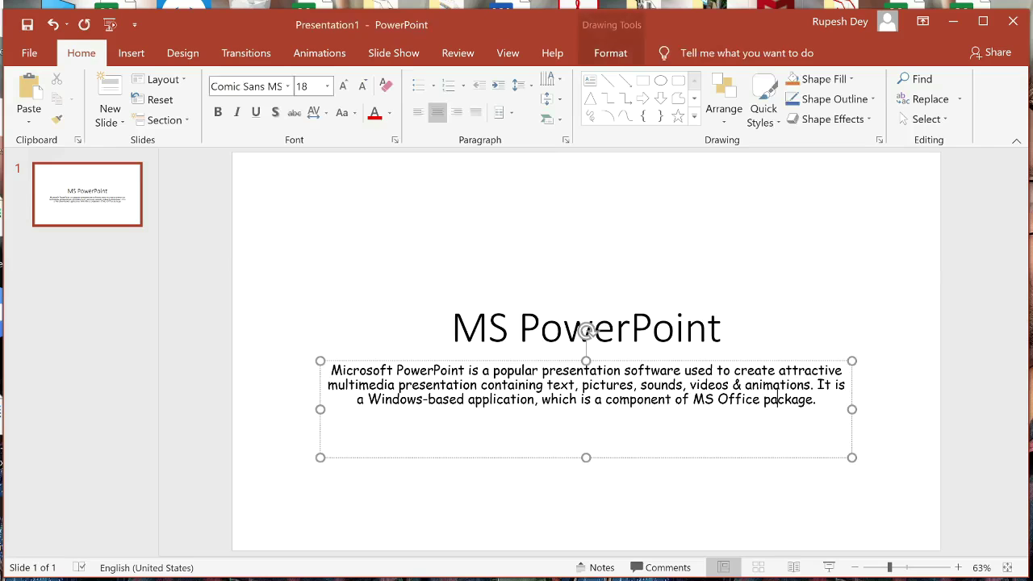
key(ctrl+shift+Left)
key(shift+Home)
key(shift+Up)
key(shift+Up)
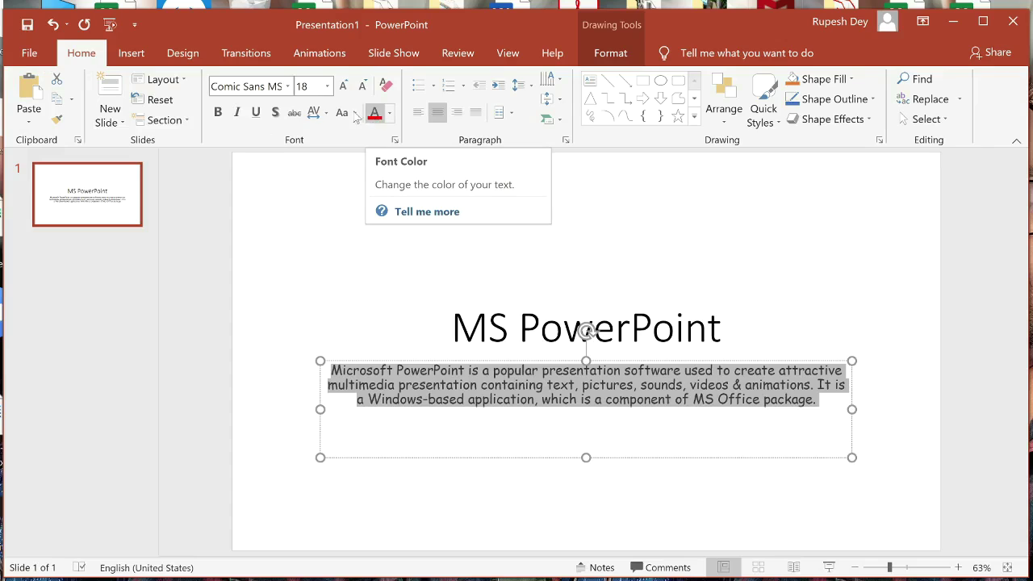
click(220, 114)
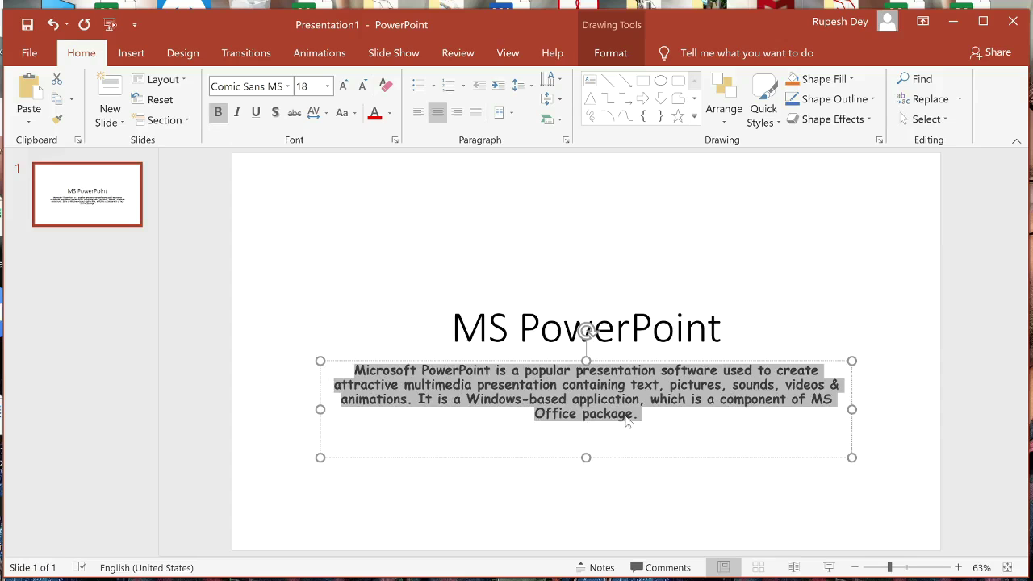
click(218, 114)
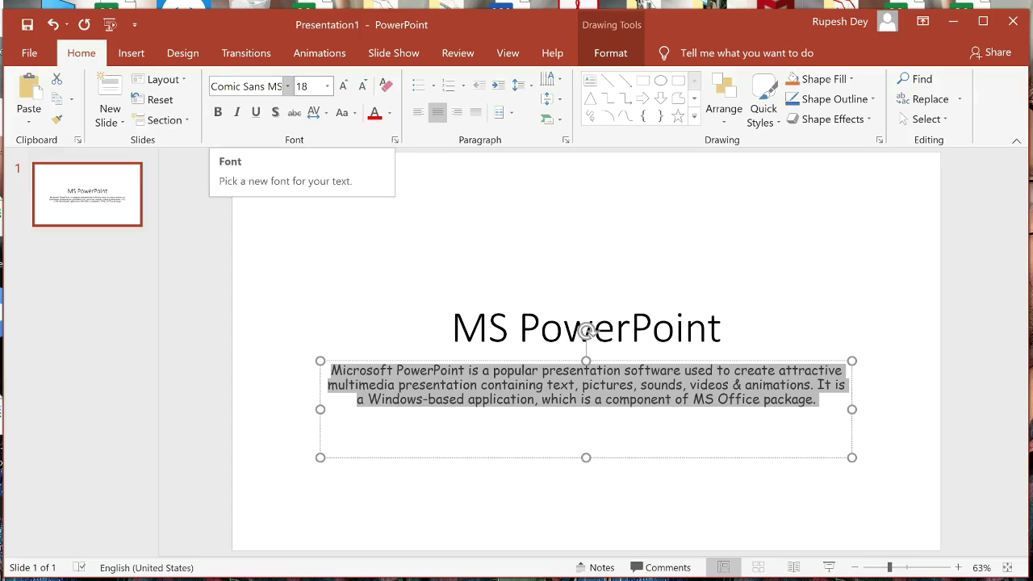
Change the subtitle paragraph's font to Brush Script MT and its size to 32
click(288, 86)
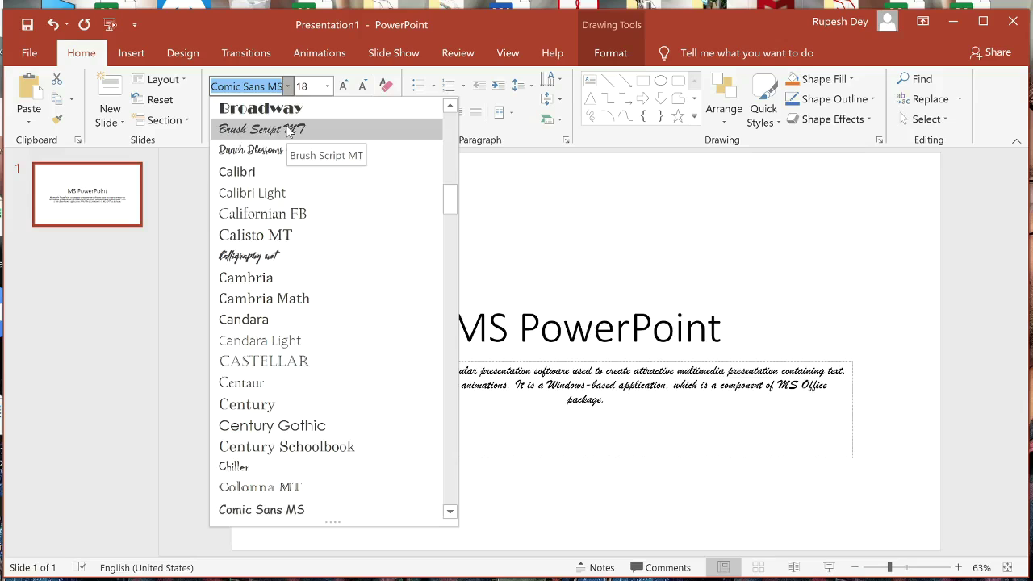
click(288, 131)
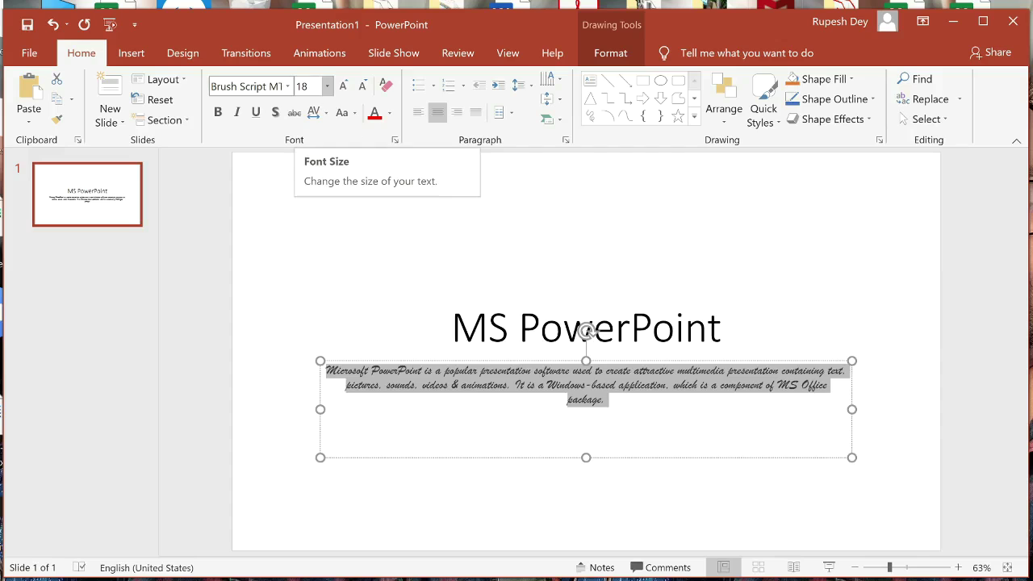
click(327, 87)
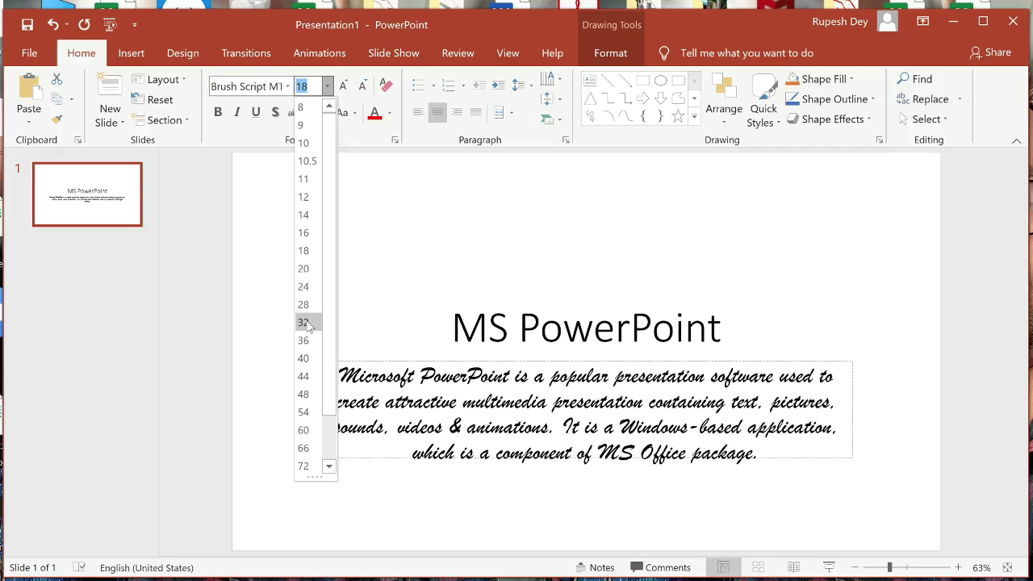
click(305, 322)
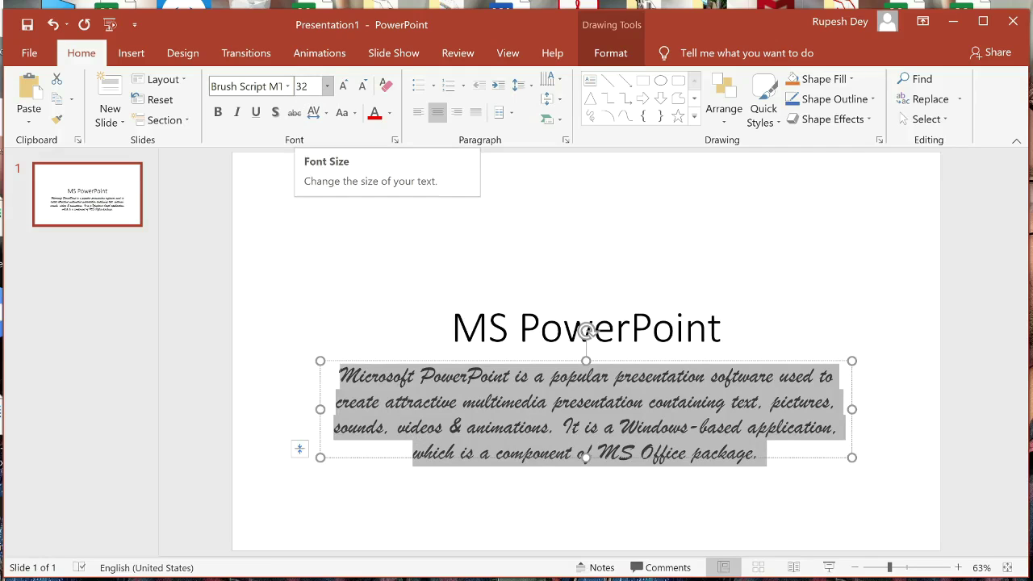
Shrink the subtitle text one step to 28 and colour it Standard Blue
click(362, 87)
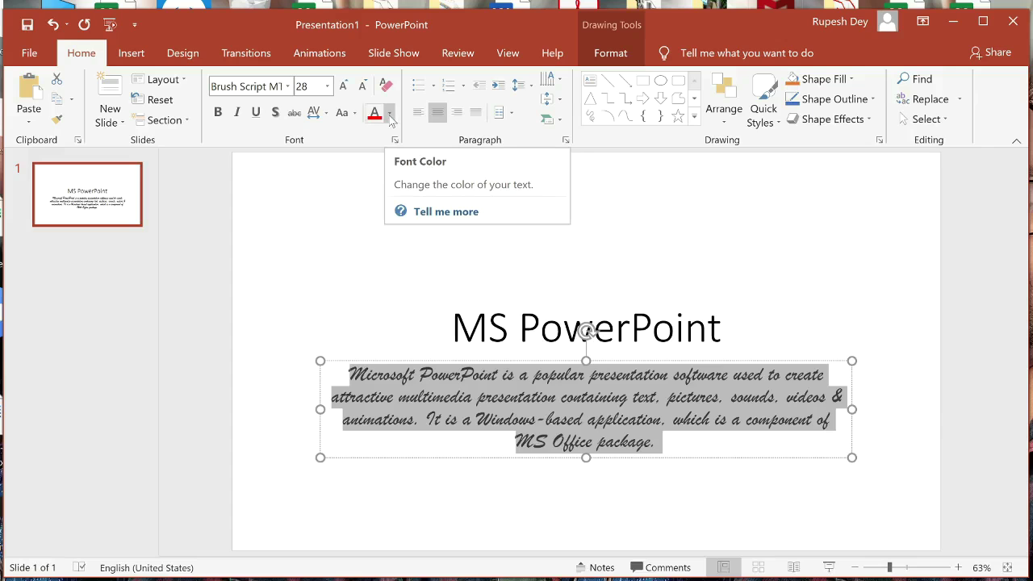
click(390, 116)
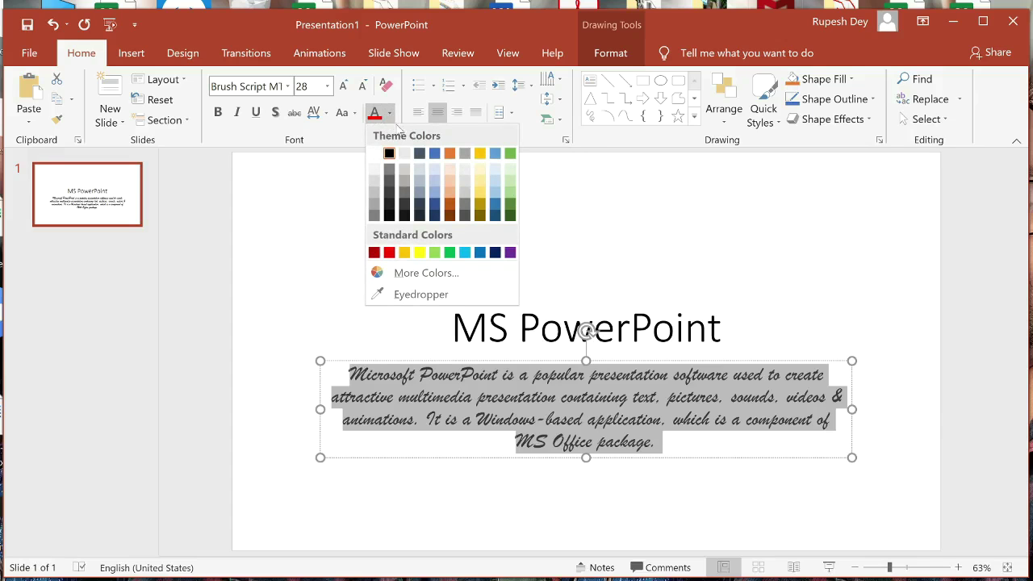
click(479, 253)
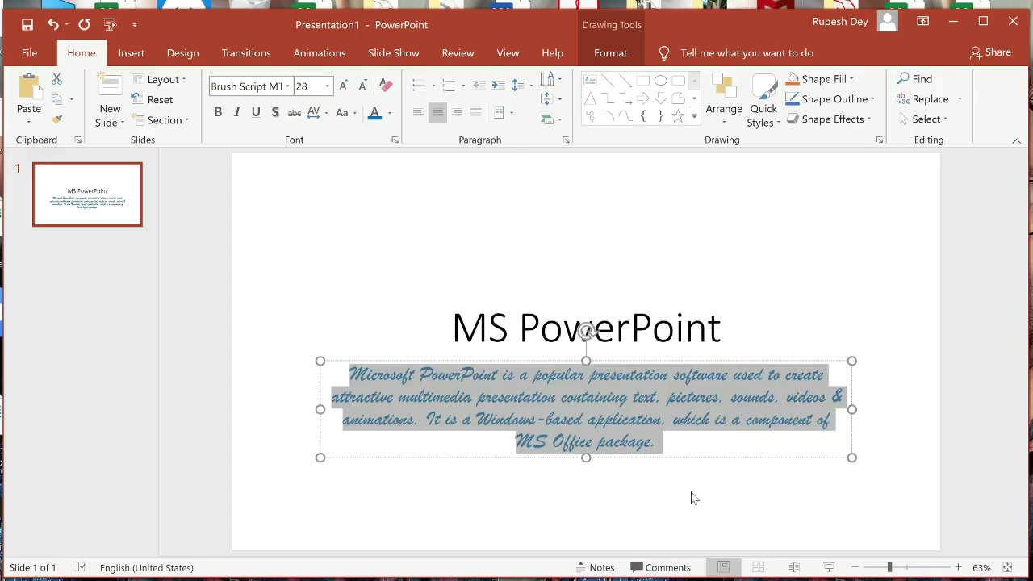
key(Right)
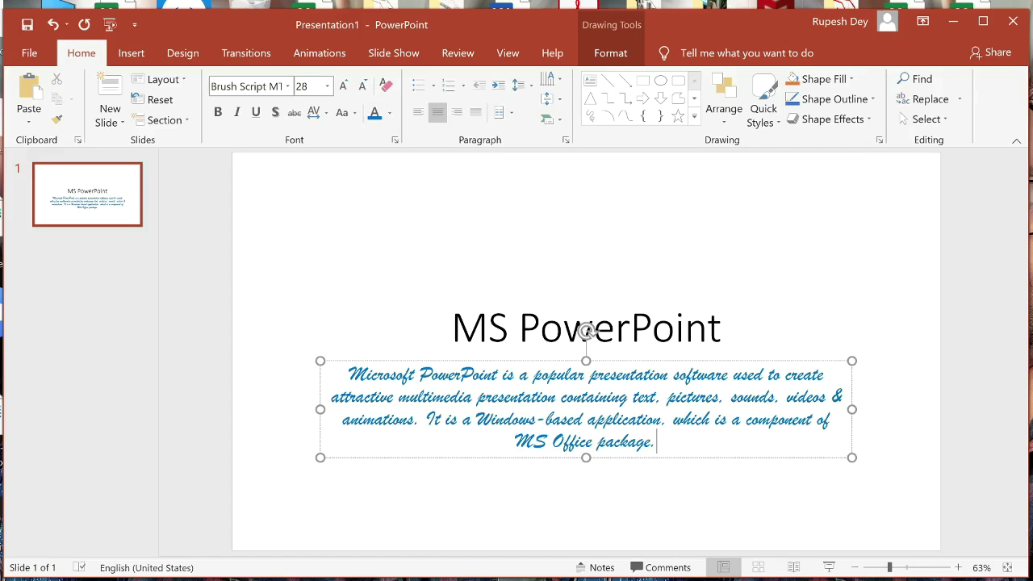
click(347, 118)
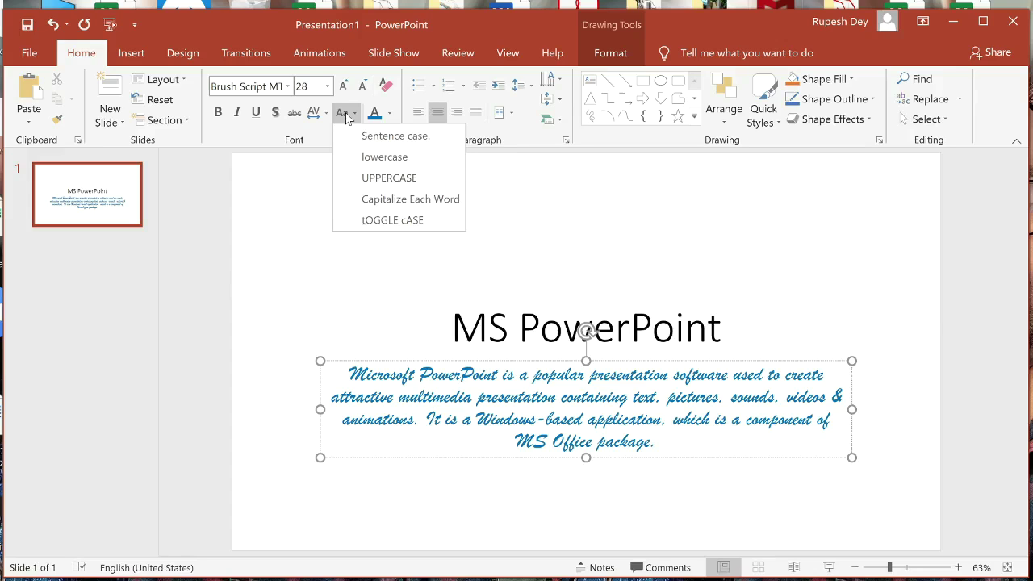
click(365, 200)
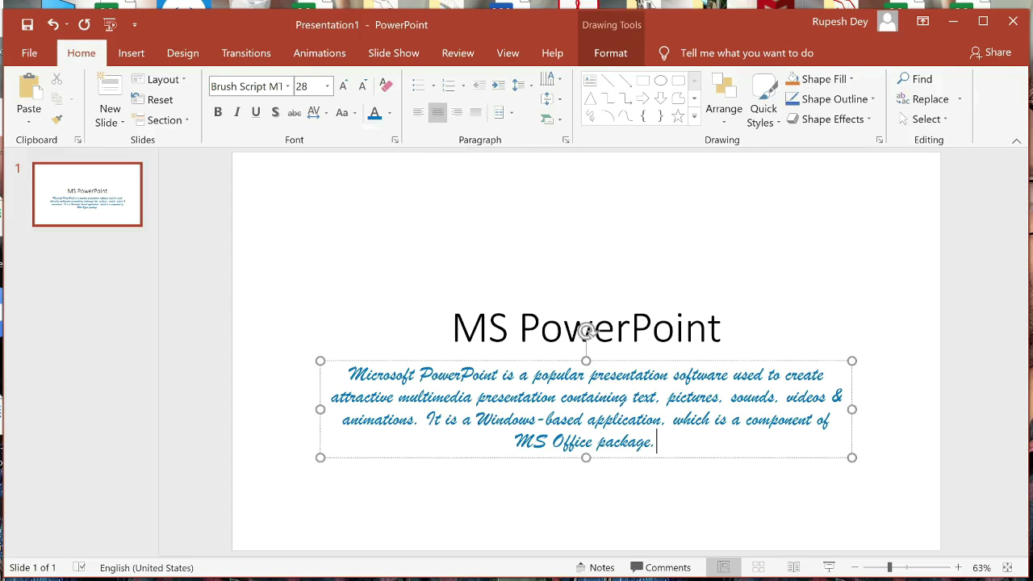
drag(656, 442, 357, 381)
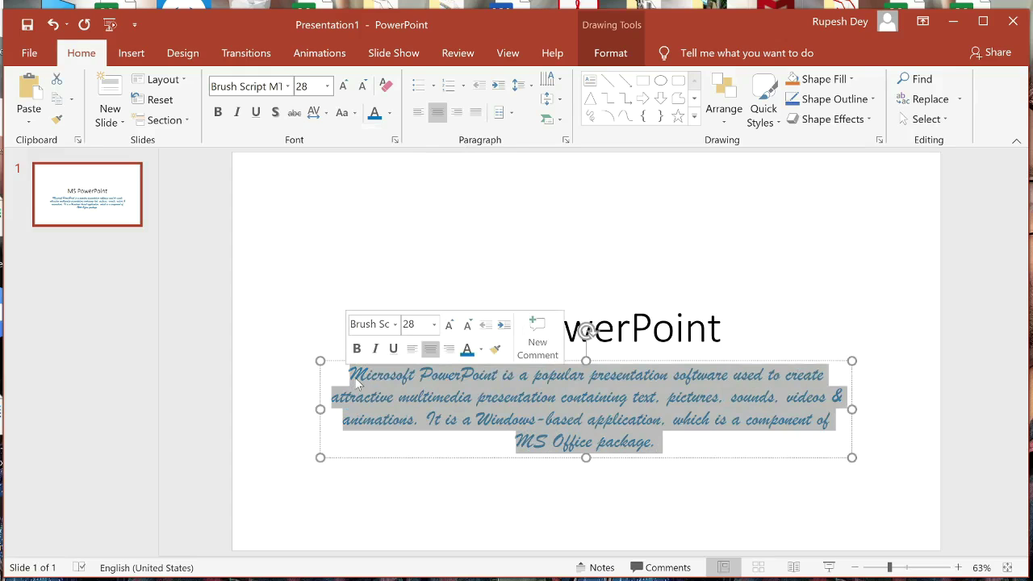
click(353, 114)
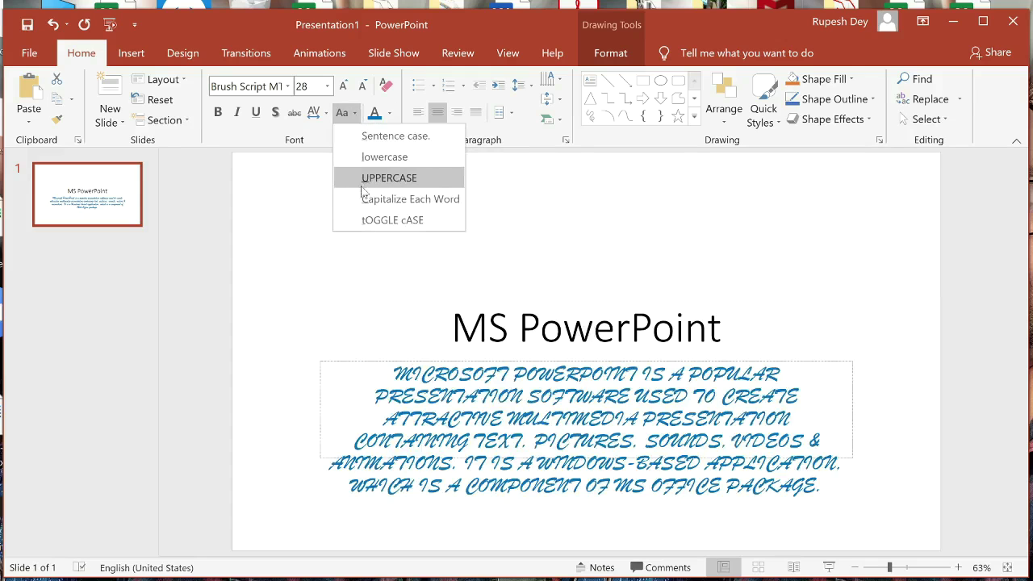
click(403, 199)
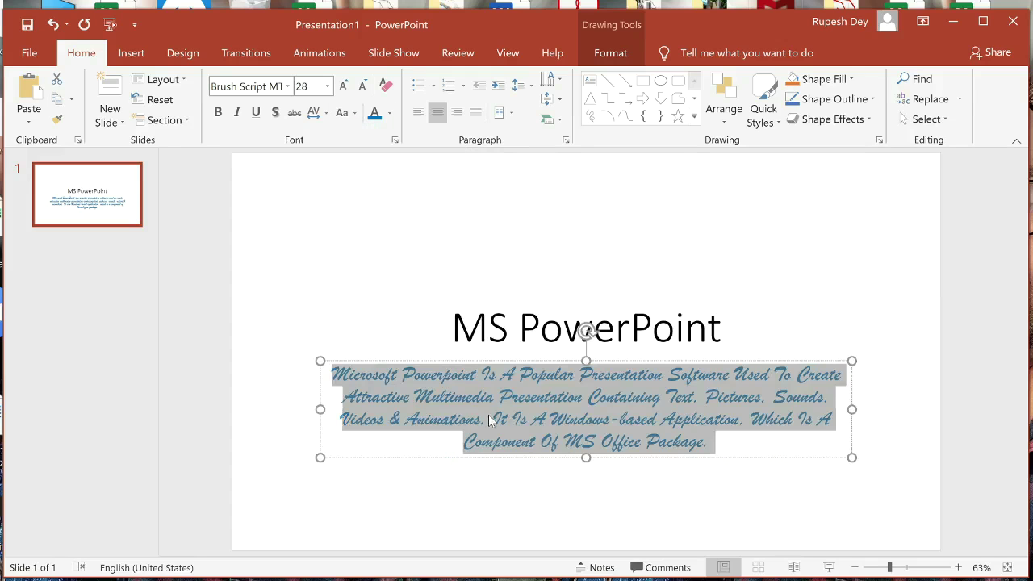
click(708, 443)
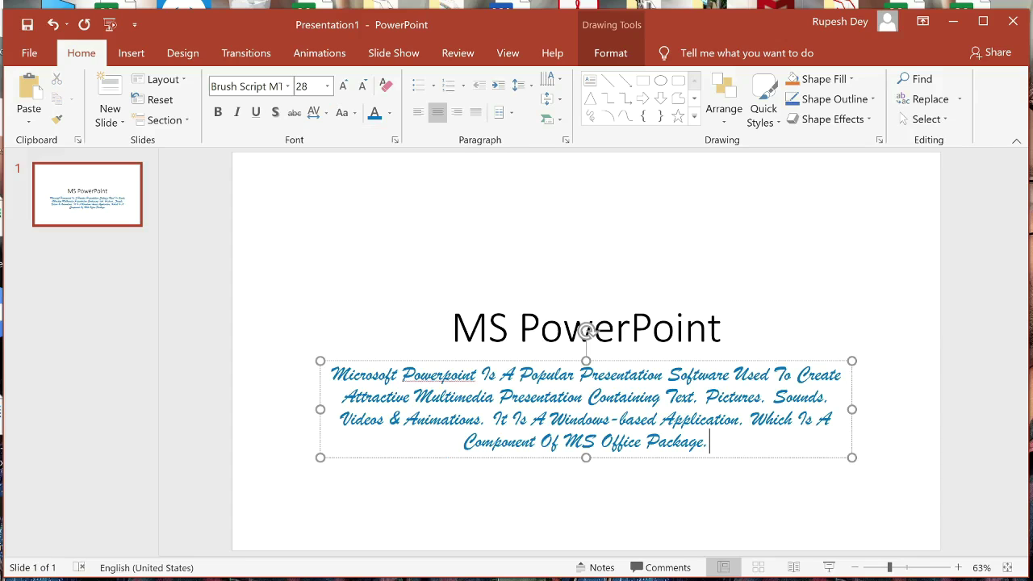
drag(709, 443, 340, 379)
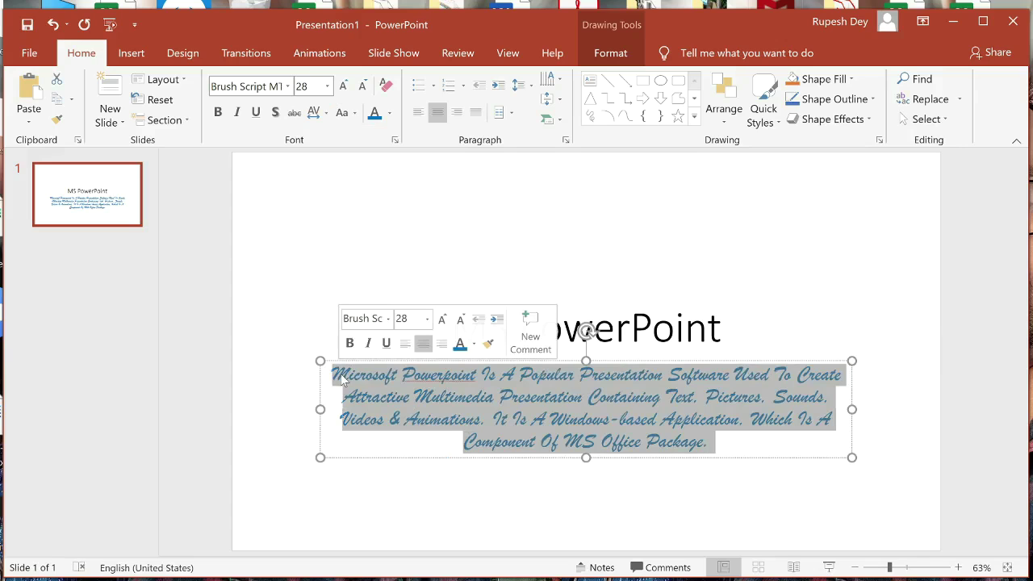
click(342, 113)
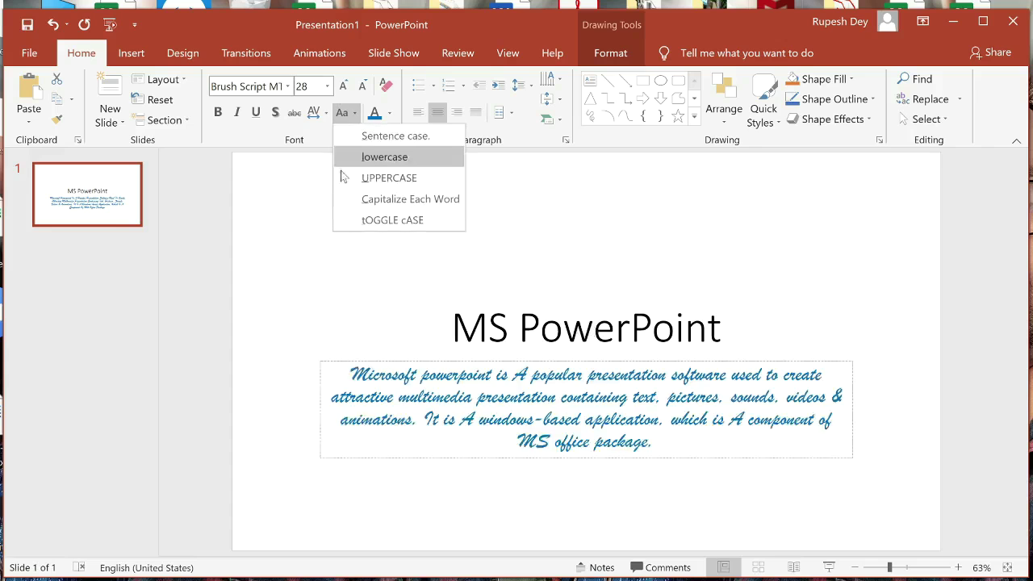
click(347, 220)
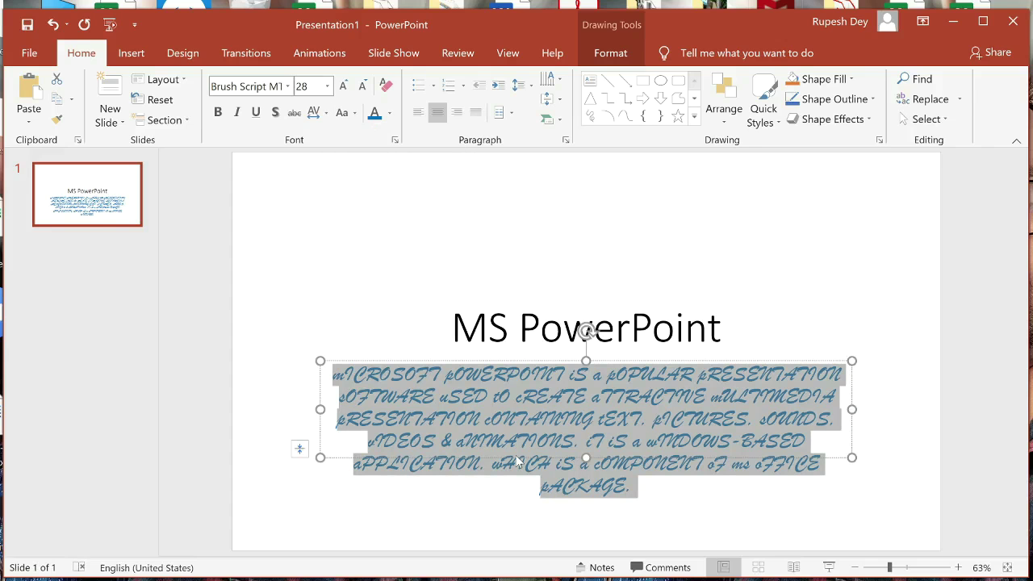
click(52, 27)
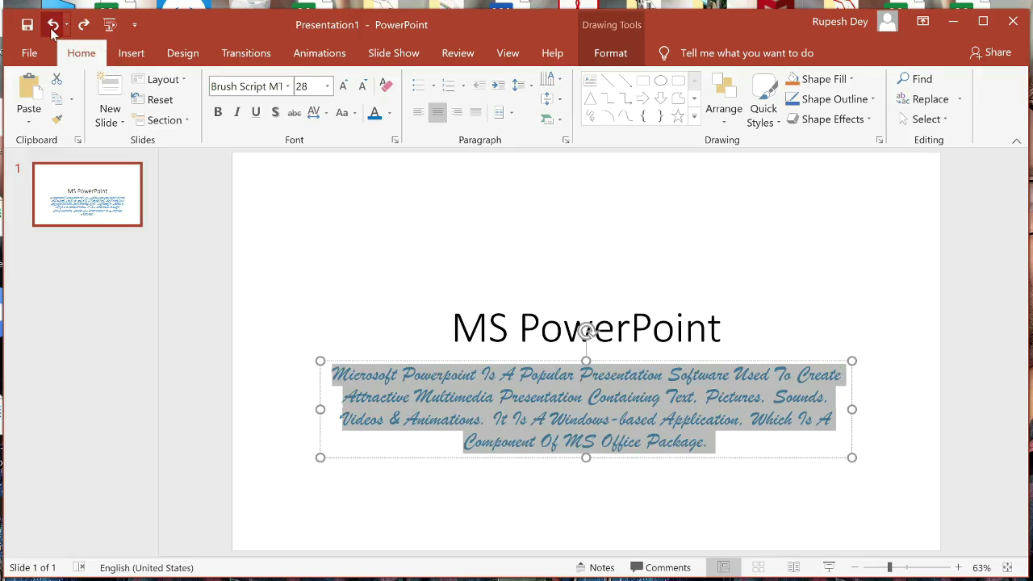
click(52, 26)
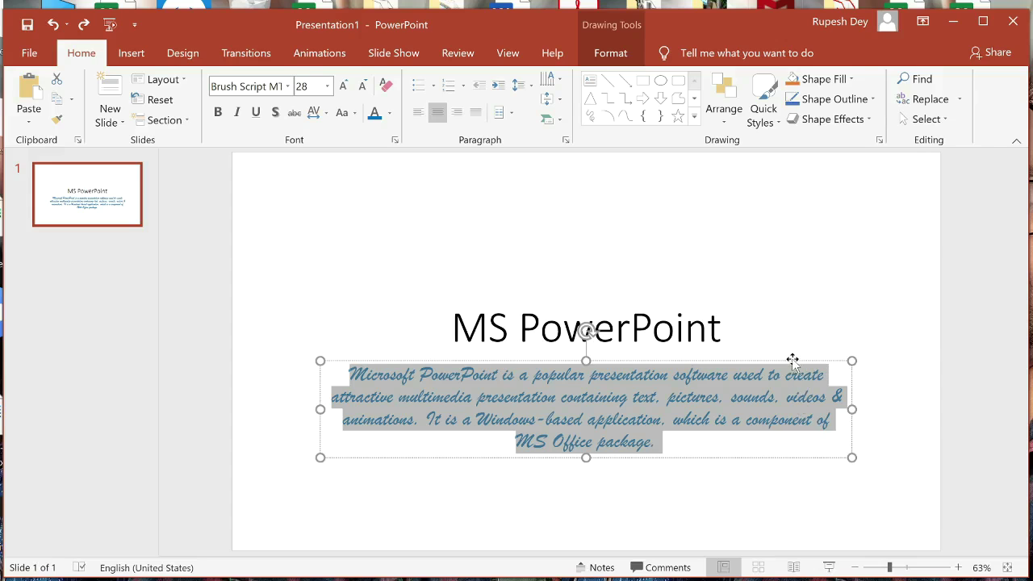
Drag the description box lower and the MS PowerPoint title slightly higher
drag(792, 361, 791, 390)
click(774, 379)
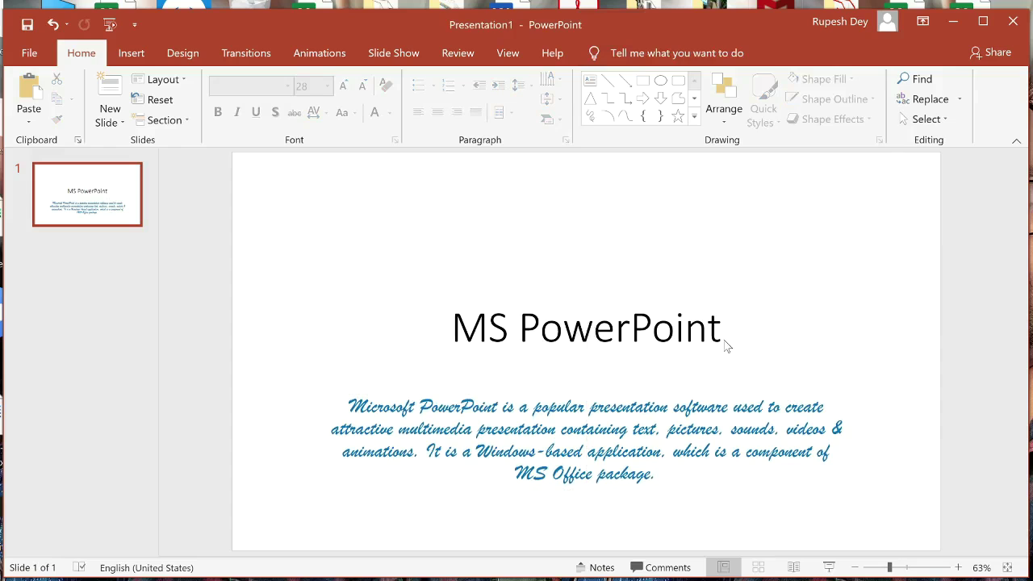
click(685, 335)
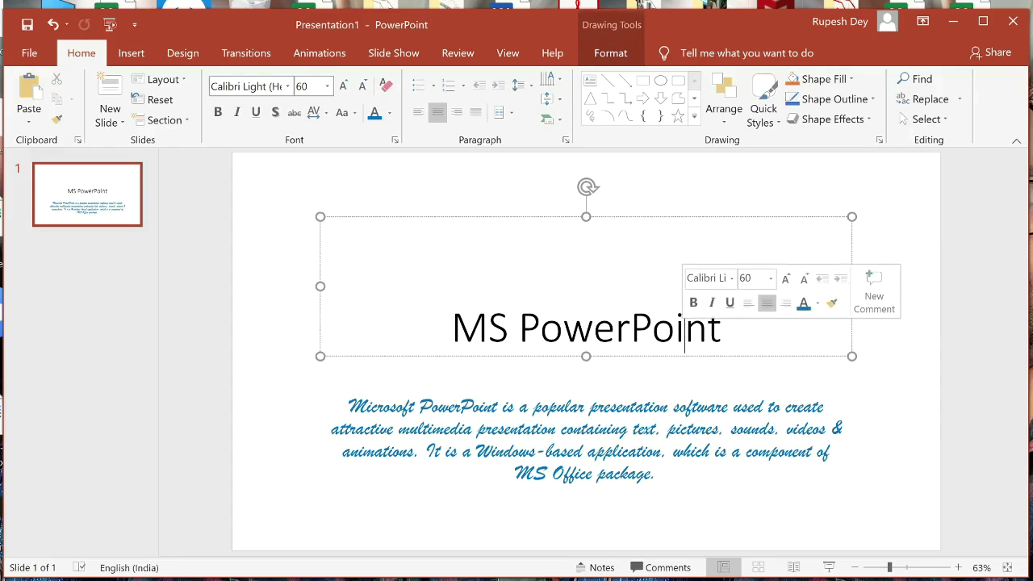
drag(669, 213, 668, 187)
click(604, 447)
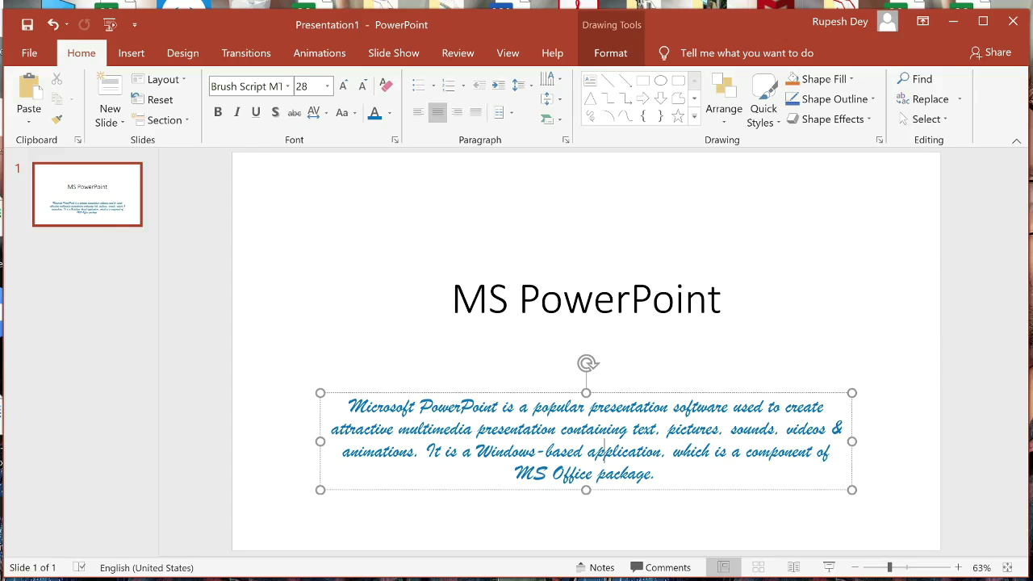
Stretch the description box upward and set its Align Text to Bottom
drag(658, 476, 347, 405)
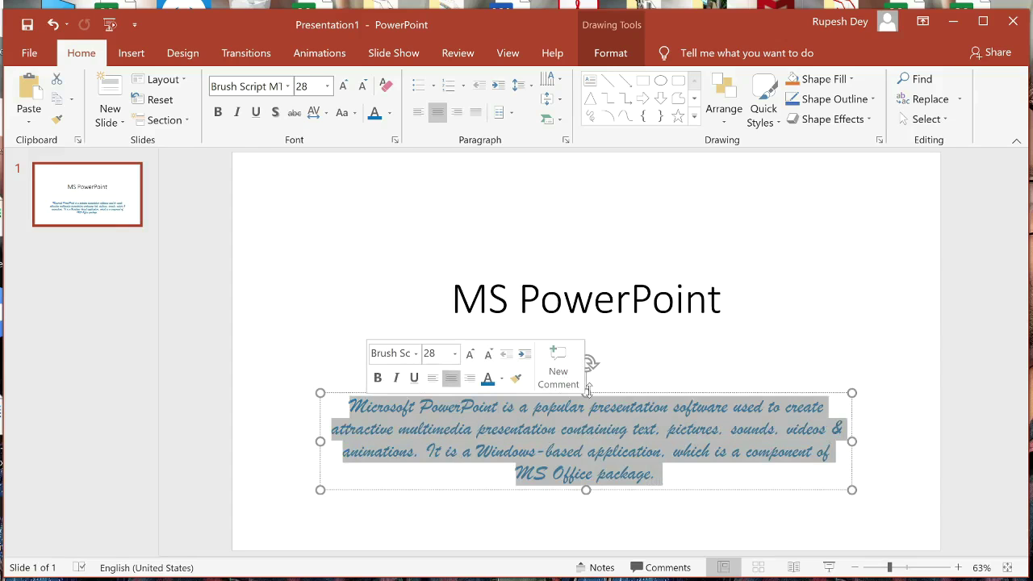
drag(587, 390, 586, 340)
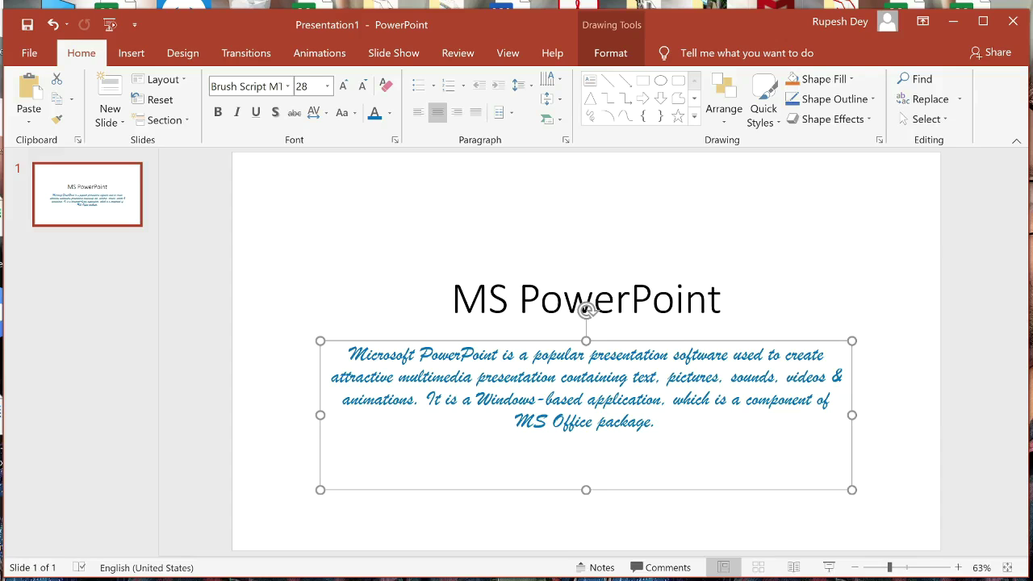
drag(658, 421, 355, 359)
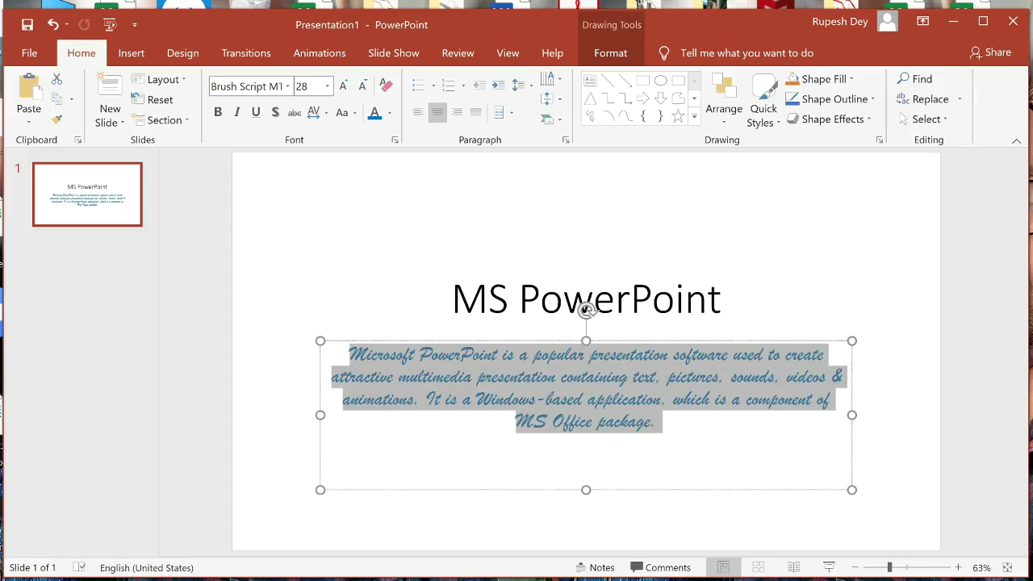
click(549, 103)
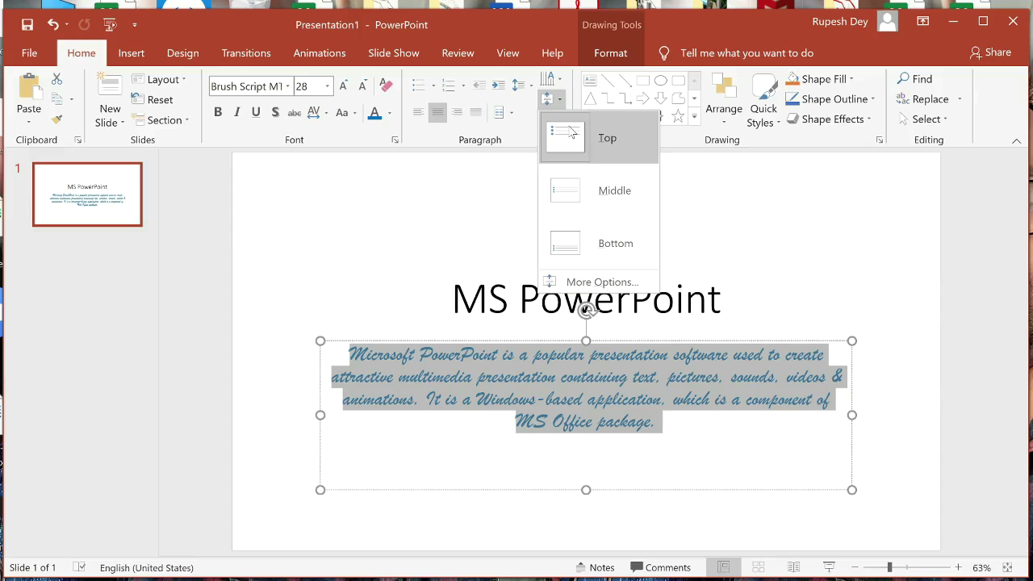
click(575, 194)
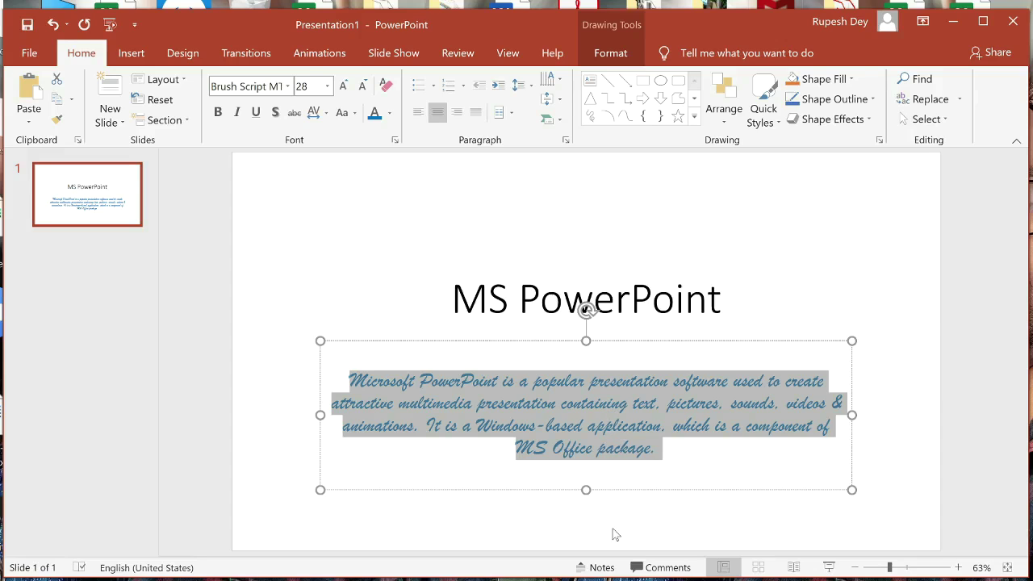
click(548, 103)
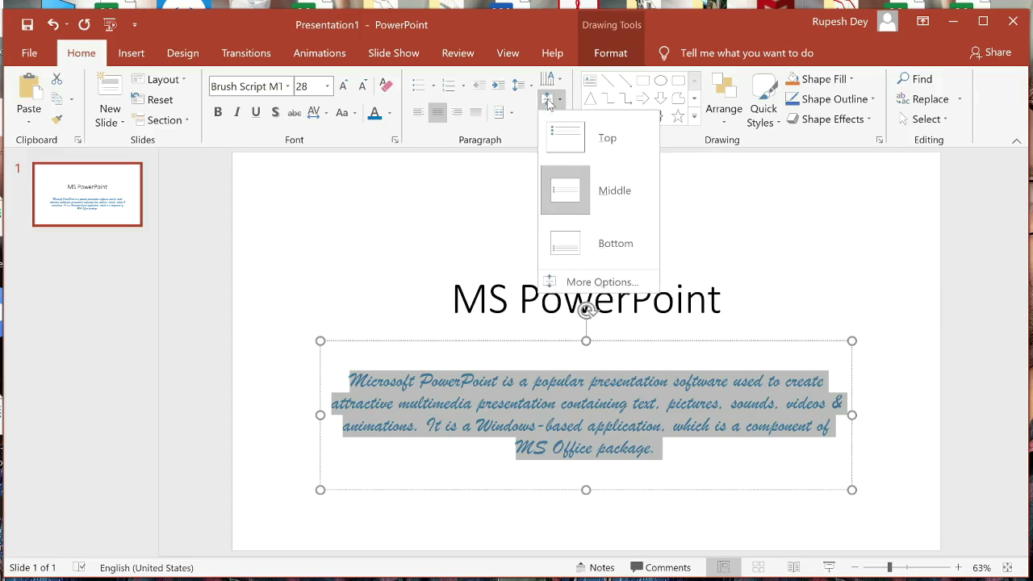
click(583, 249)
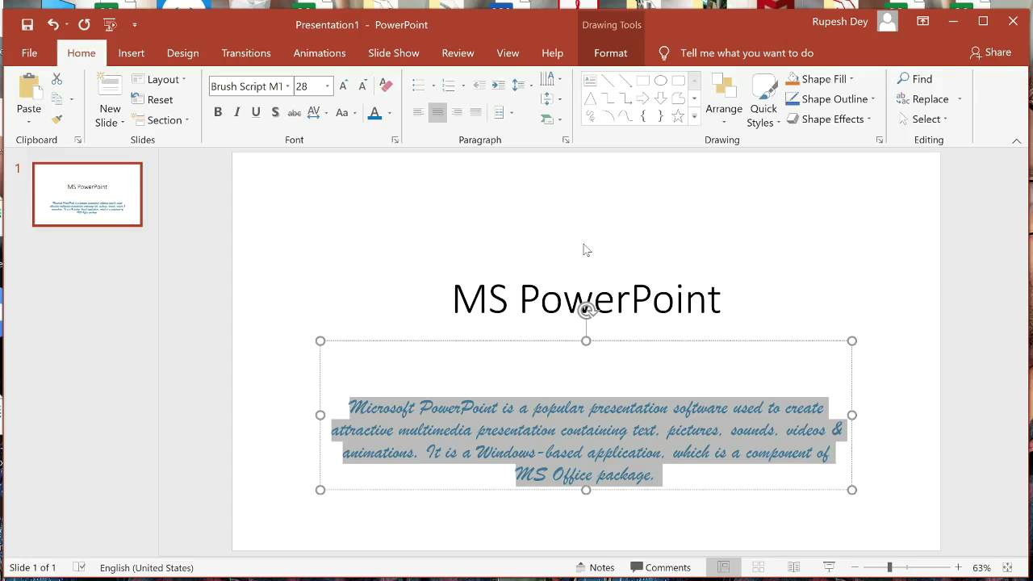
click(711, 463)
Try left, right and justified alignment on the paragraph, settling on Center
drag(657, 476, 371, 400)
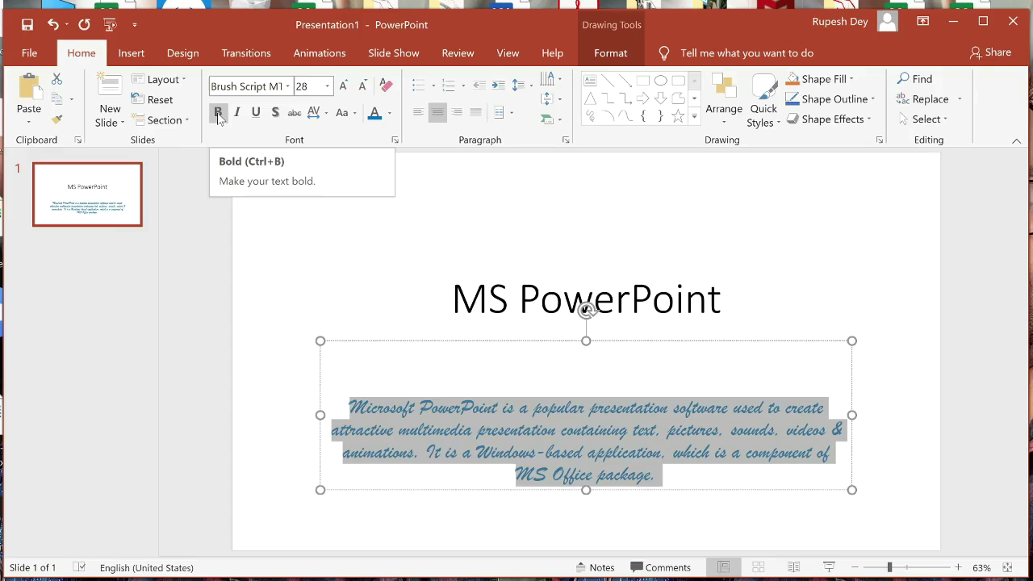
click(436, 119)
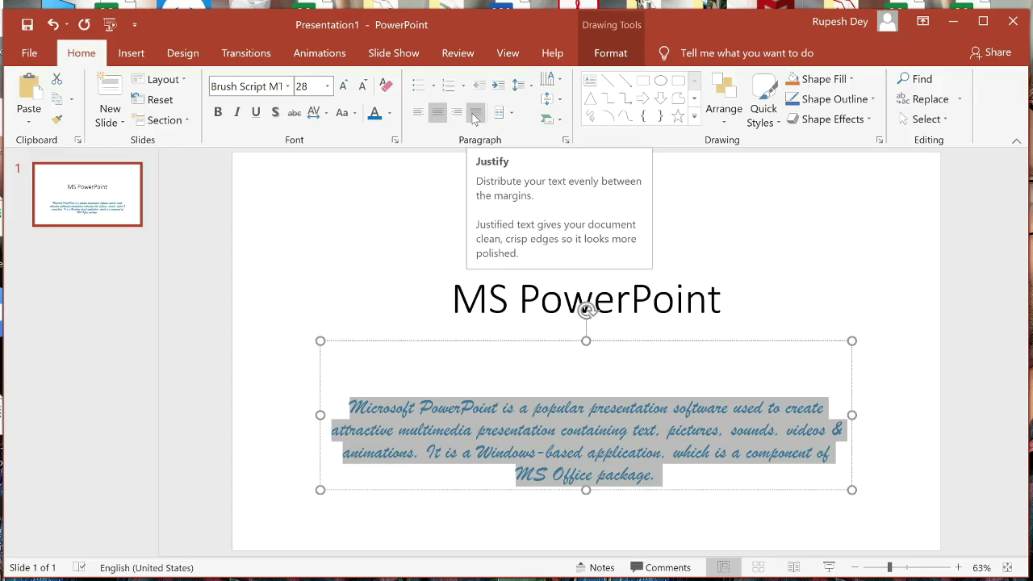
click(418, 114)
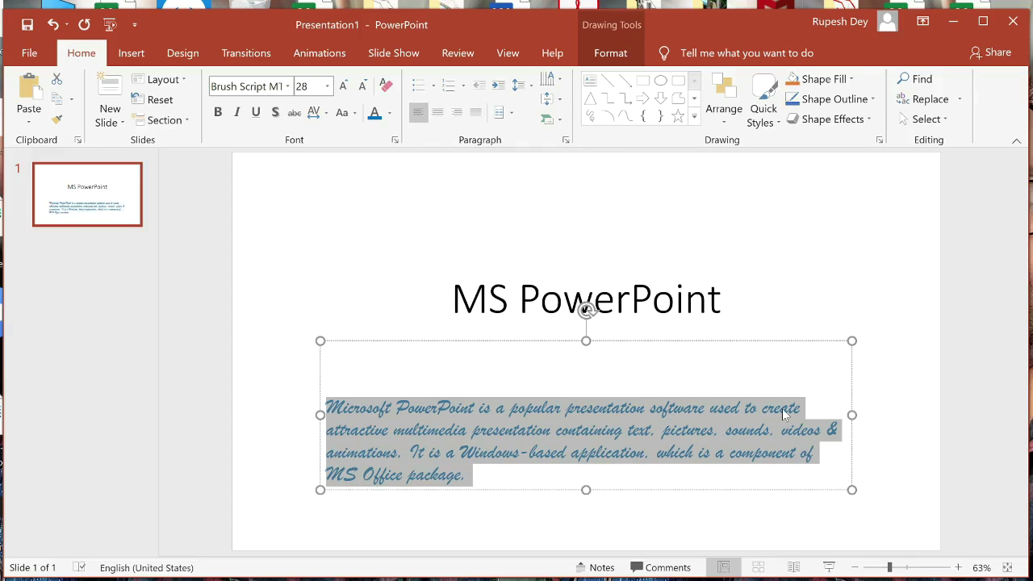
click(437, 113)
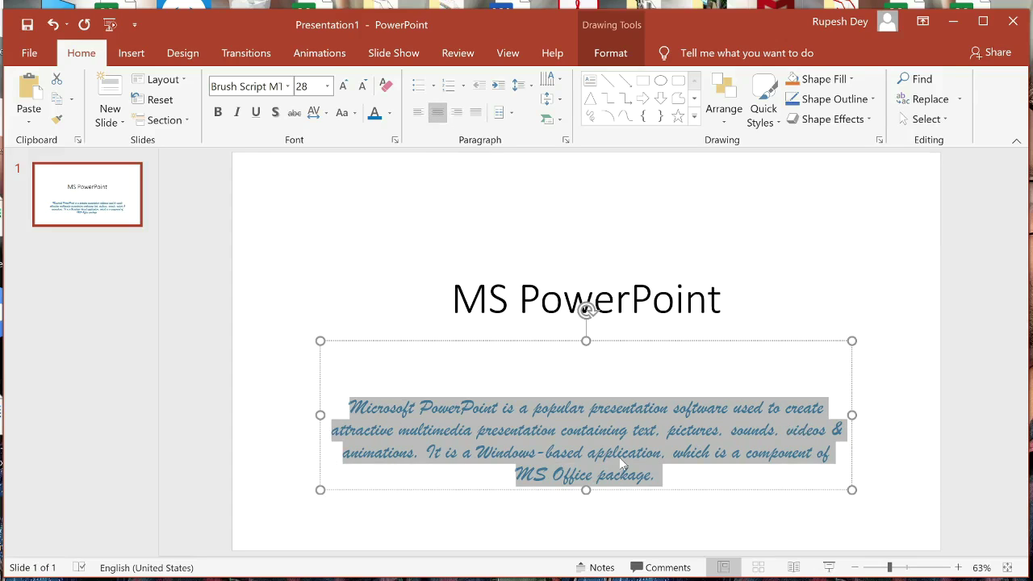
click(456, 113)
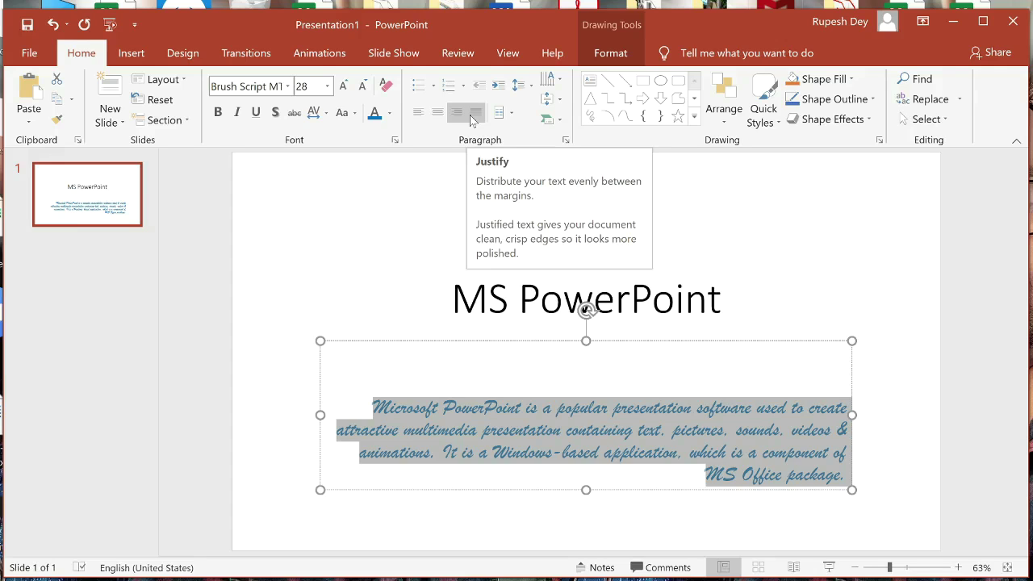
click(473, 115)
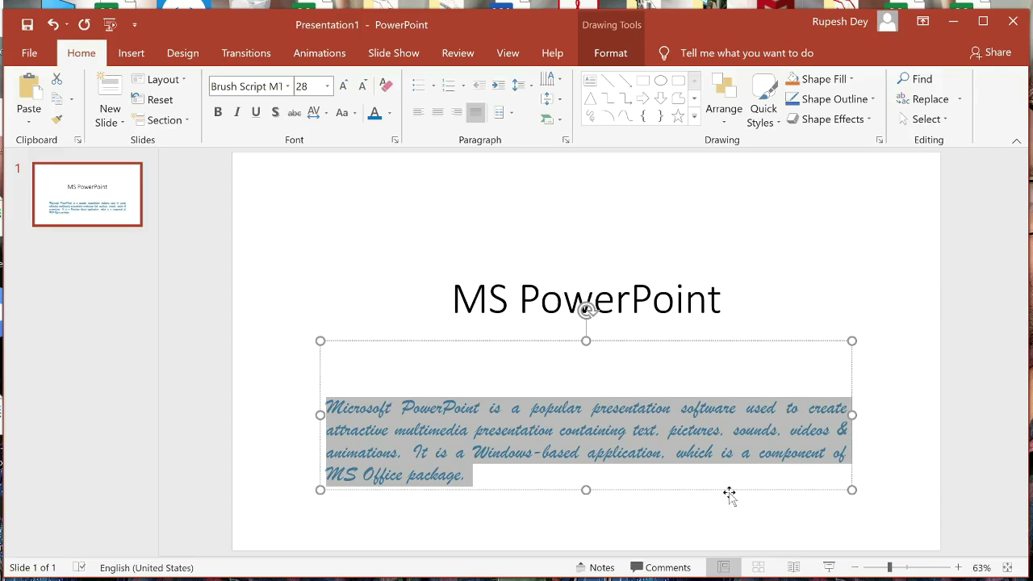
click(439, 115)
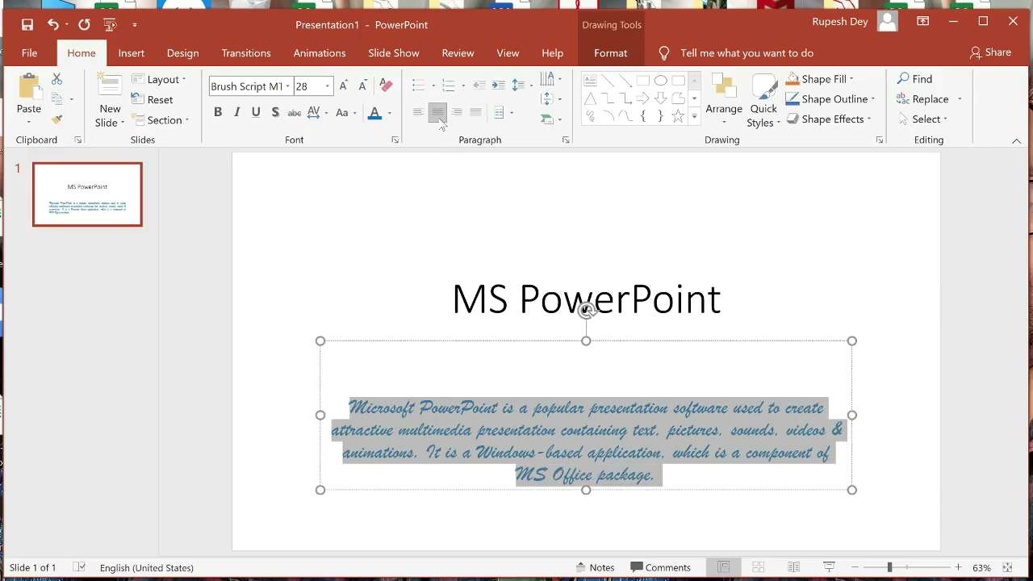
Set the paragraph's Align Text to Middle and deselect to view the slide
click(553, 98)
click(571, 196)
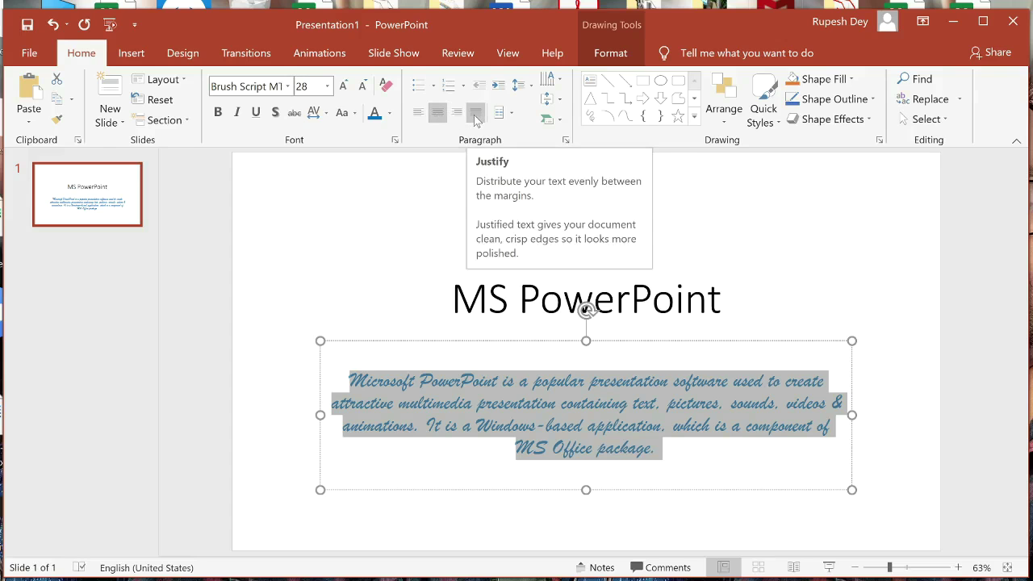
click(806, 300)
click(907, 303)
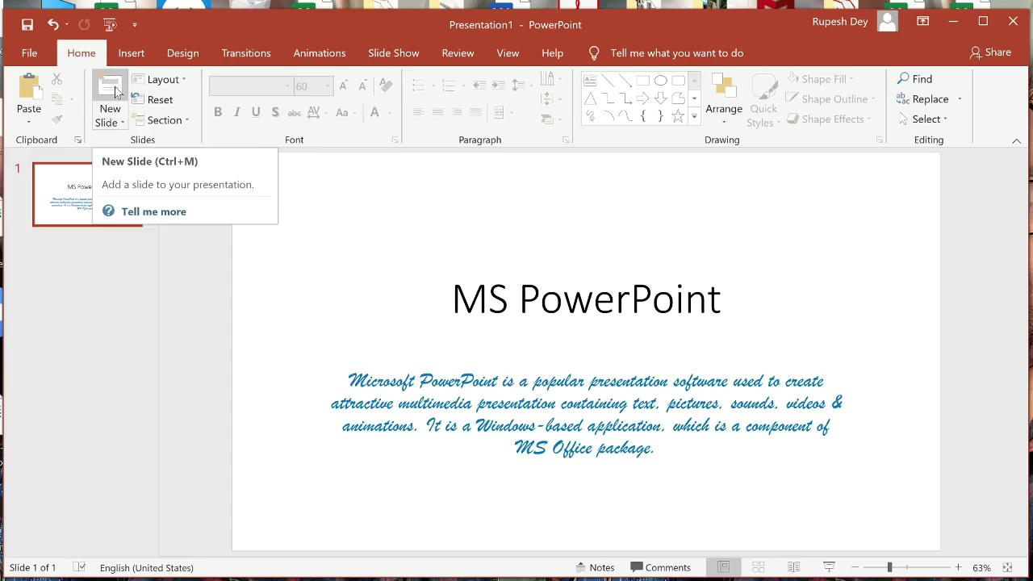
Add a new slide with the Blank layout after the title slide
click(113, 121)
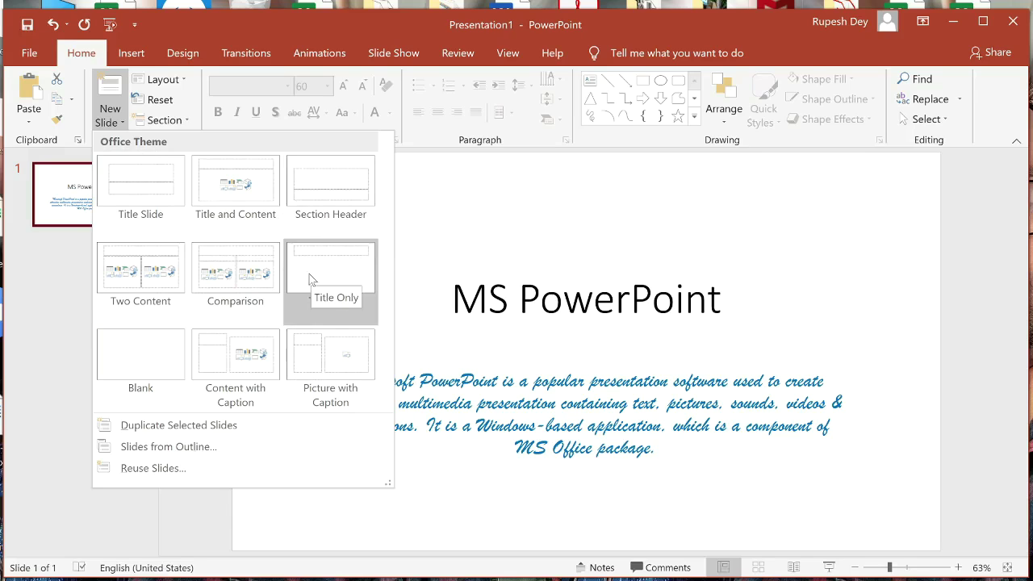
click(164, 348)
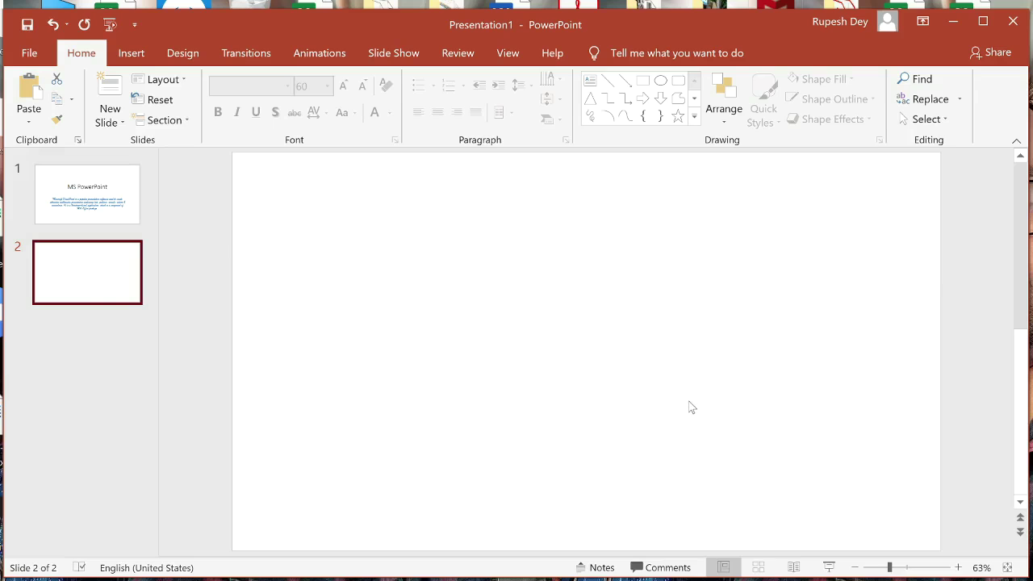
click(129, 63)
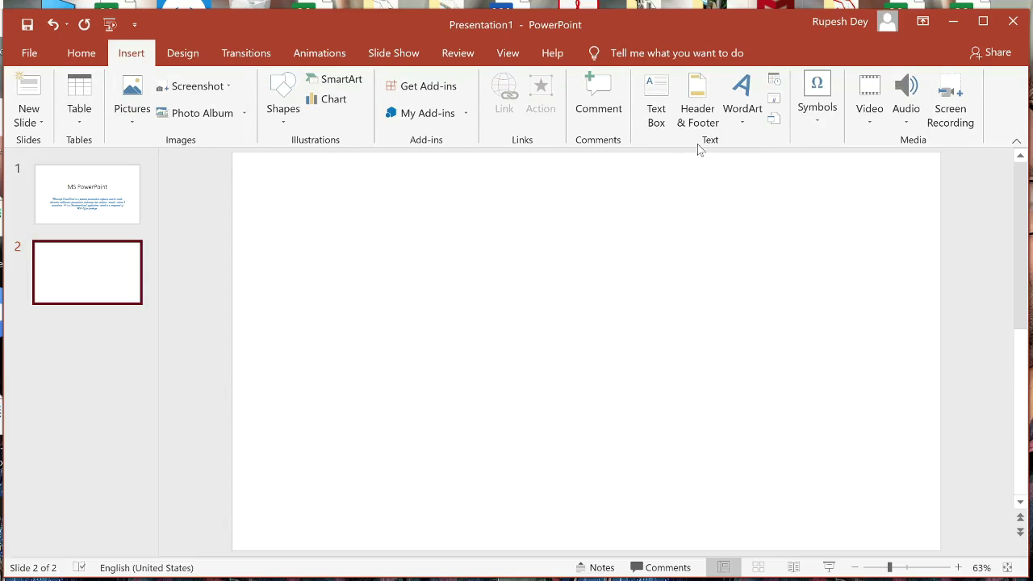
Insert WordArt in the orange outlined style on slide 2
click(743, 117)
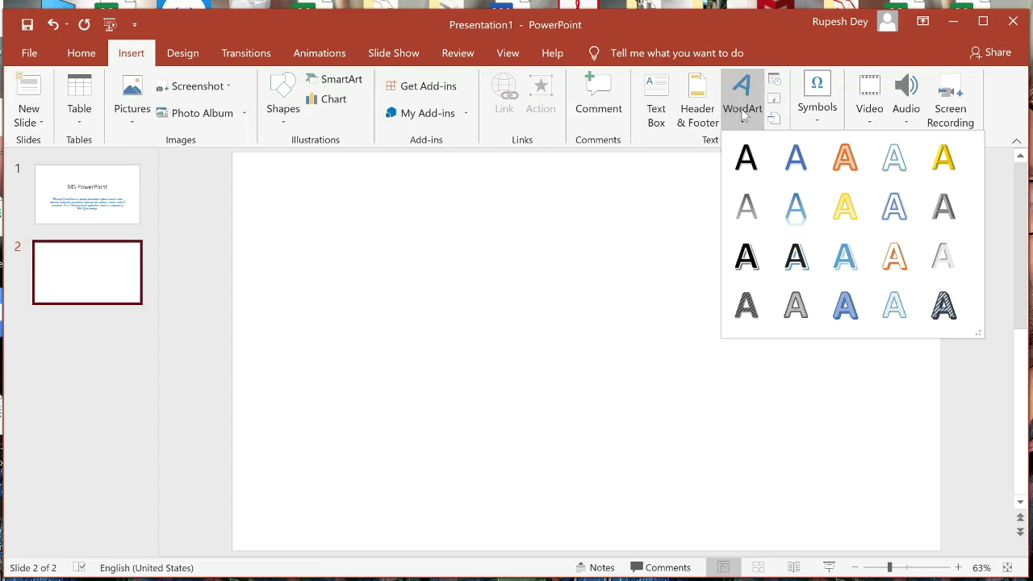
click(844, 161)
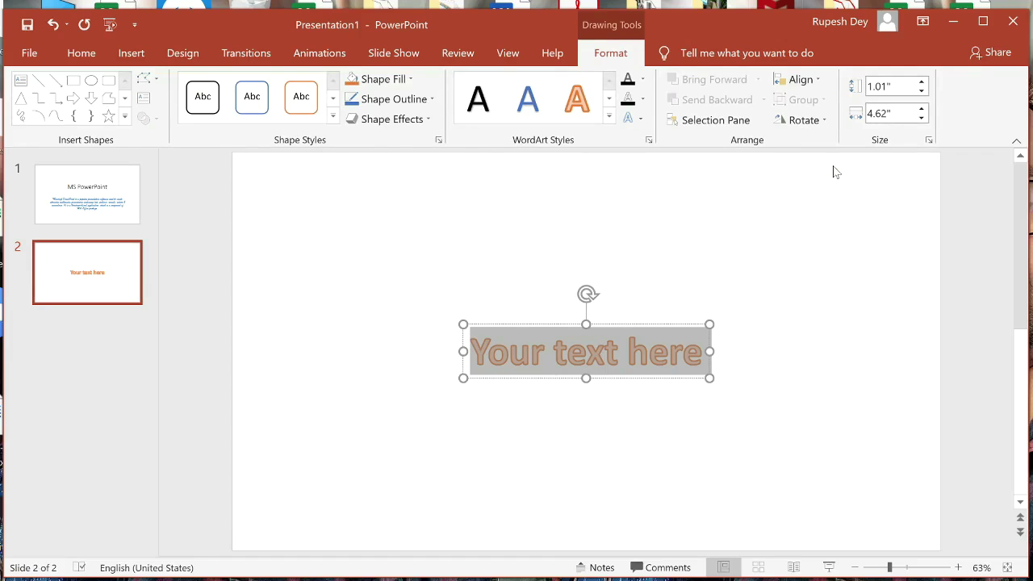
Type 'VSN' over the WordArt placeholder, then undo the last change
text(VSN)
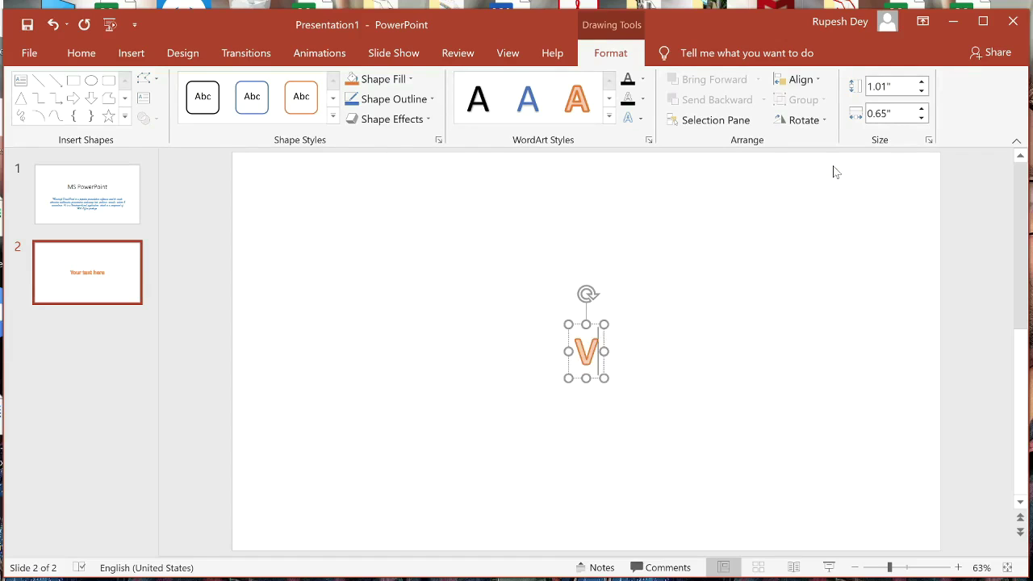
click(889, 249)
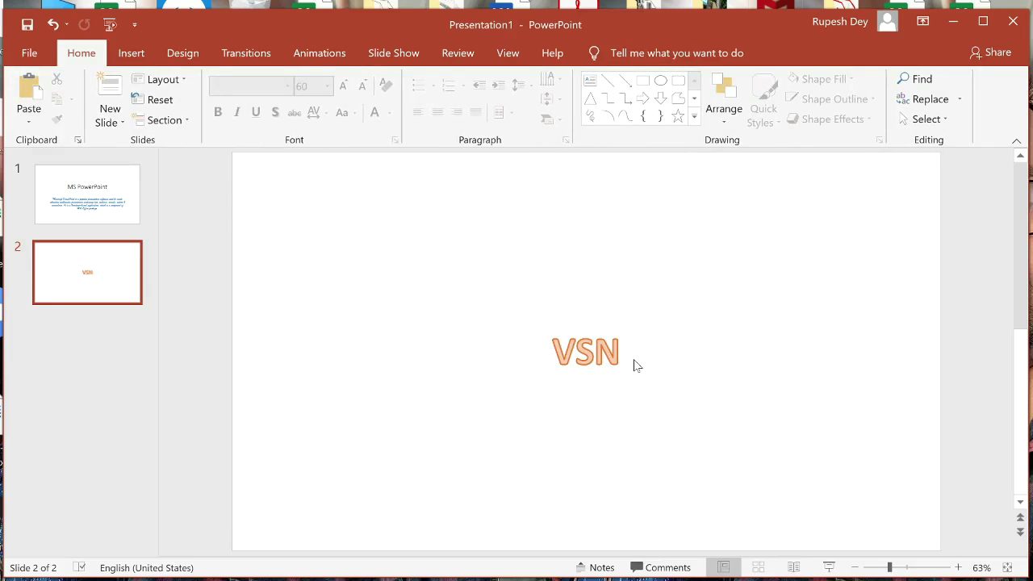
key(ctrl+z)
Select the whole VSN WordArt box and increase its font size two steps
click(621, 355)
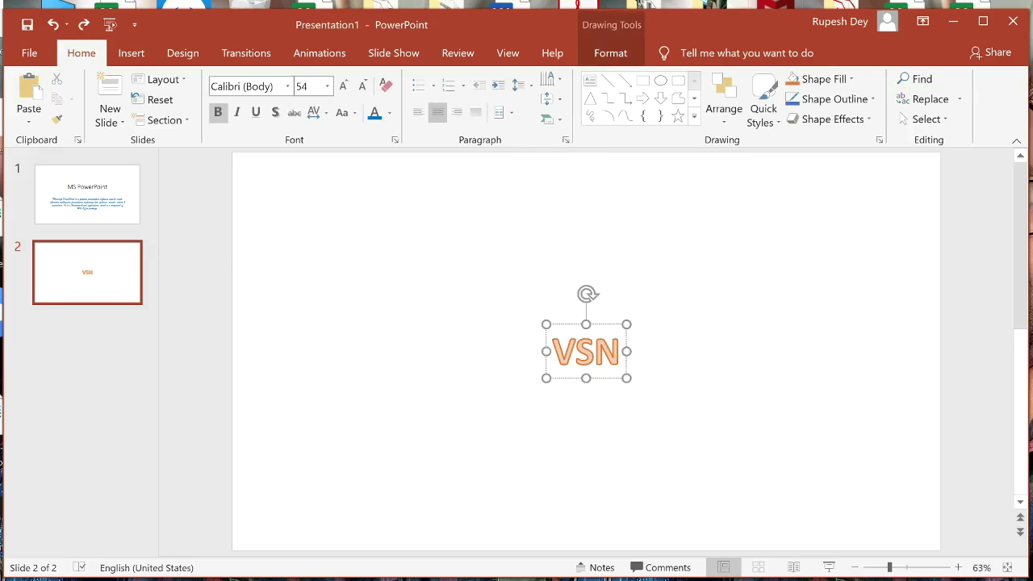
key(ctrl+a)
mouse_move(563, 352)
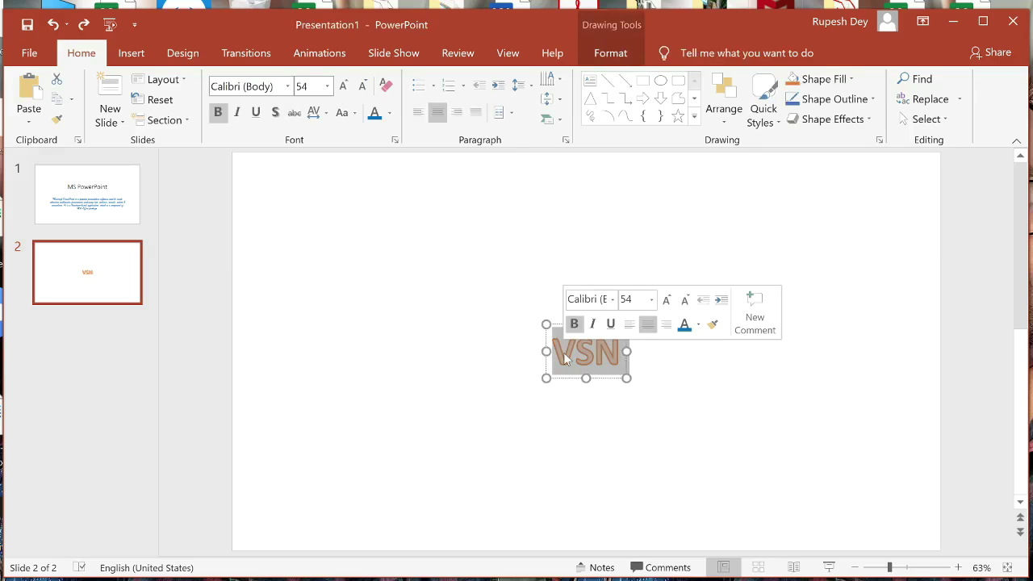
key(Escape)
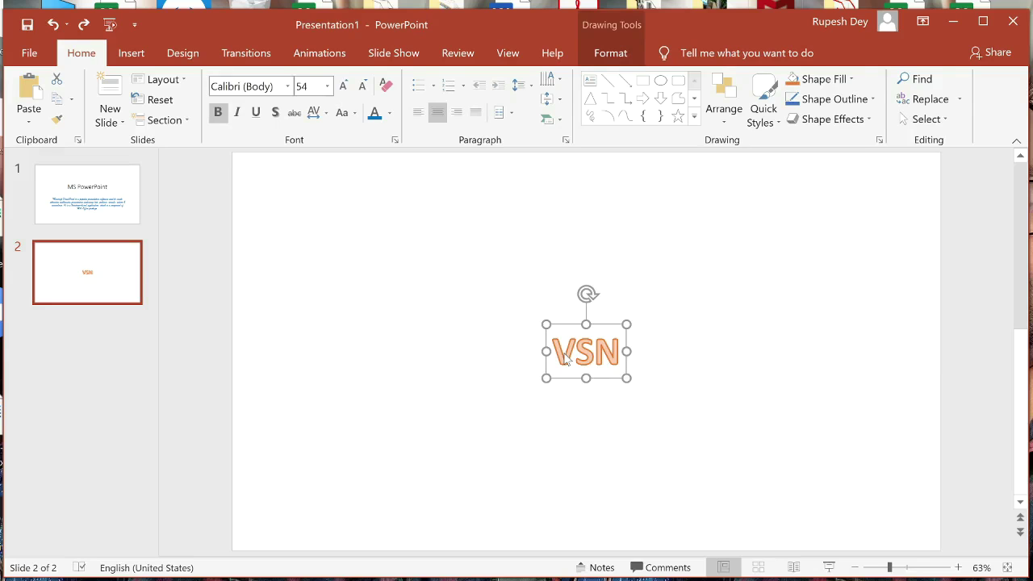
click(342, 86)
click(342, 87)
Enlarge the VSN WordArt to 138 point
click(342, 86)
click(342, 86)
click(342, 86)
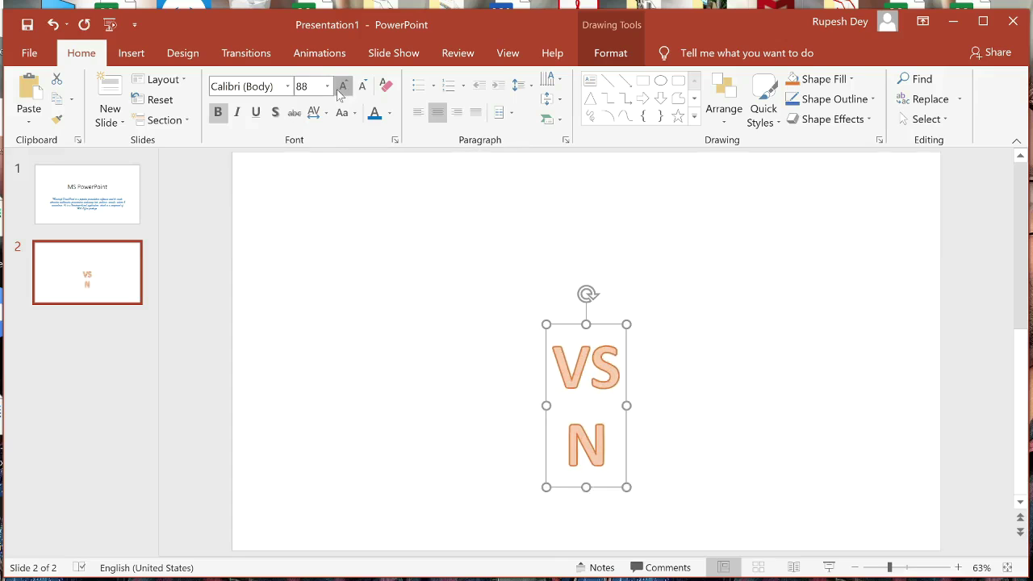
click(342, 87)
click(342, 86)
click(338, 91)
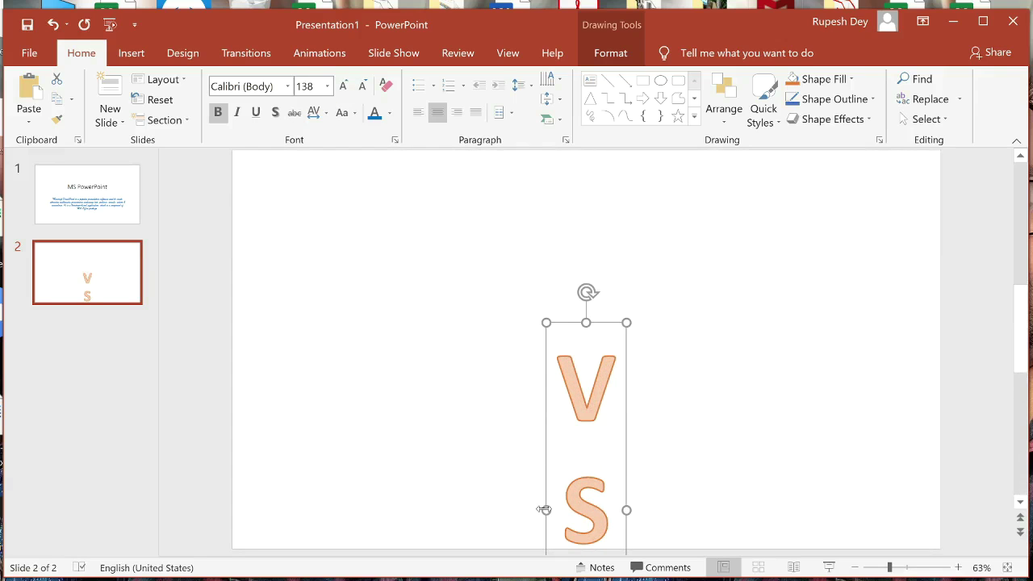
Widen the VSN WordArt box so the text sits on a single line
drag(545, 509, 316, 451)
drag(473, 453, 479, 496)
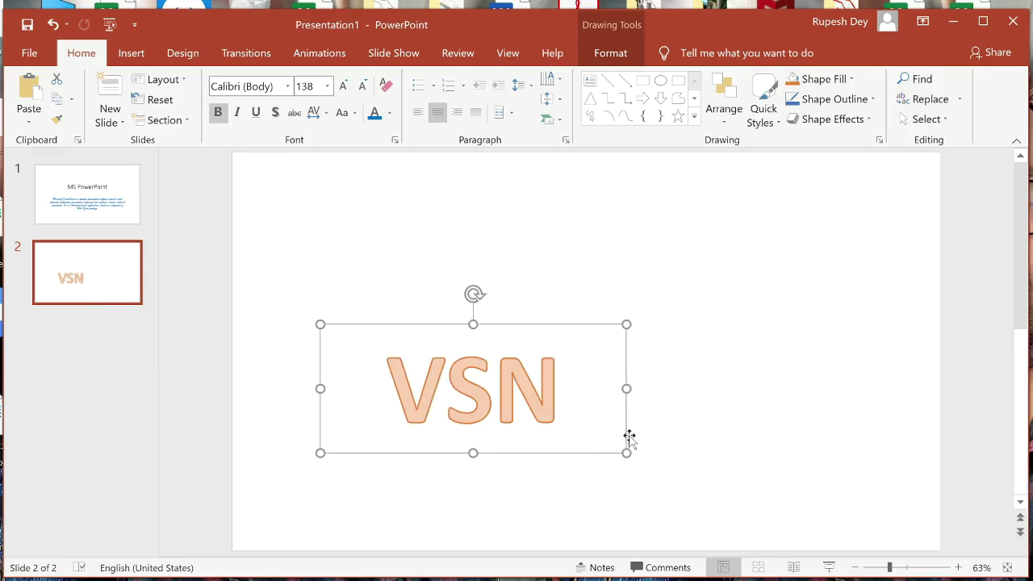
drag(626, 452, 856, 500)
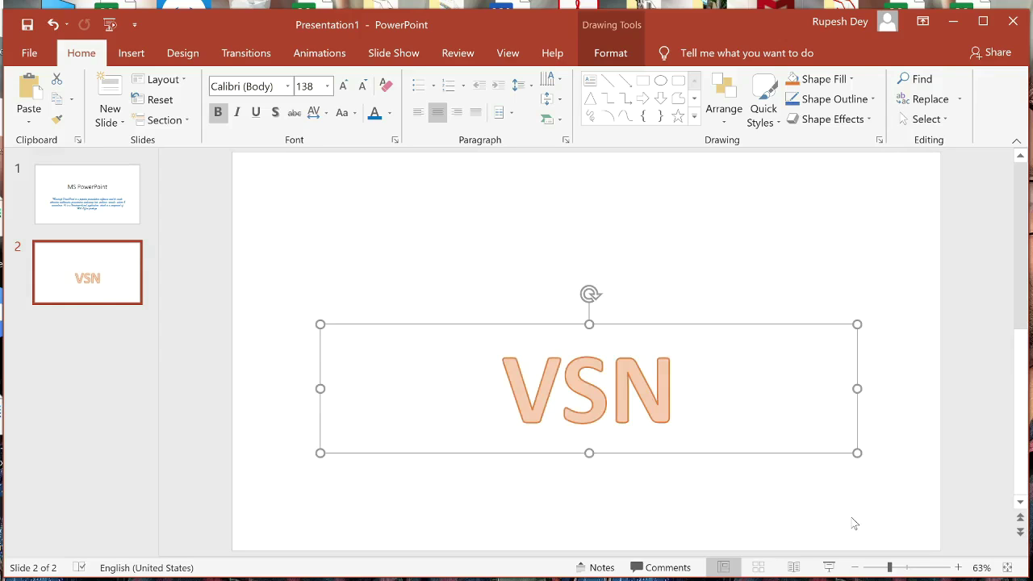
click(855, 523)
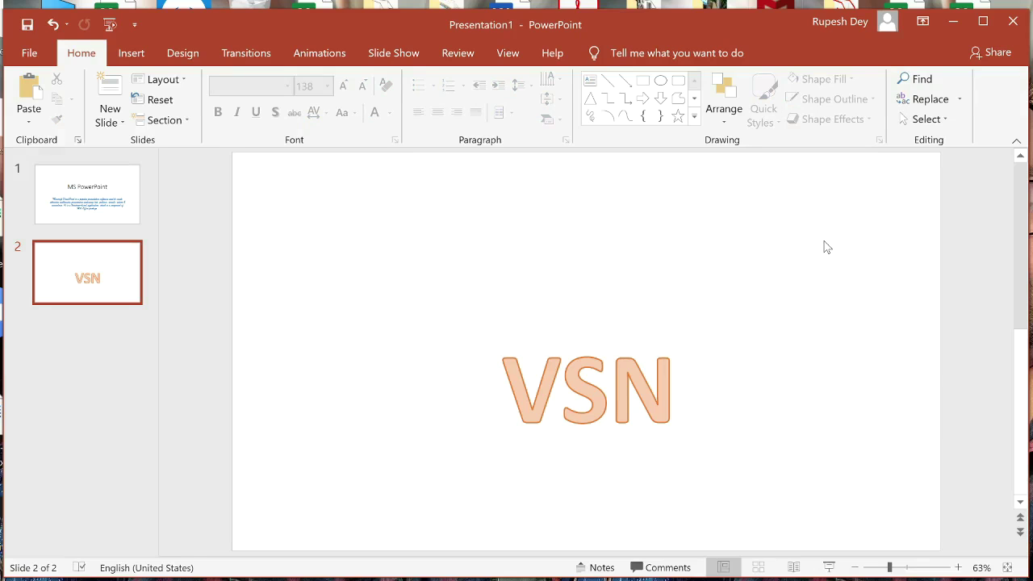
click(132, 53)
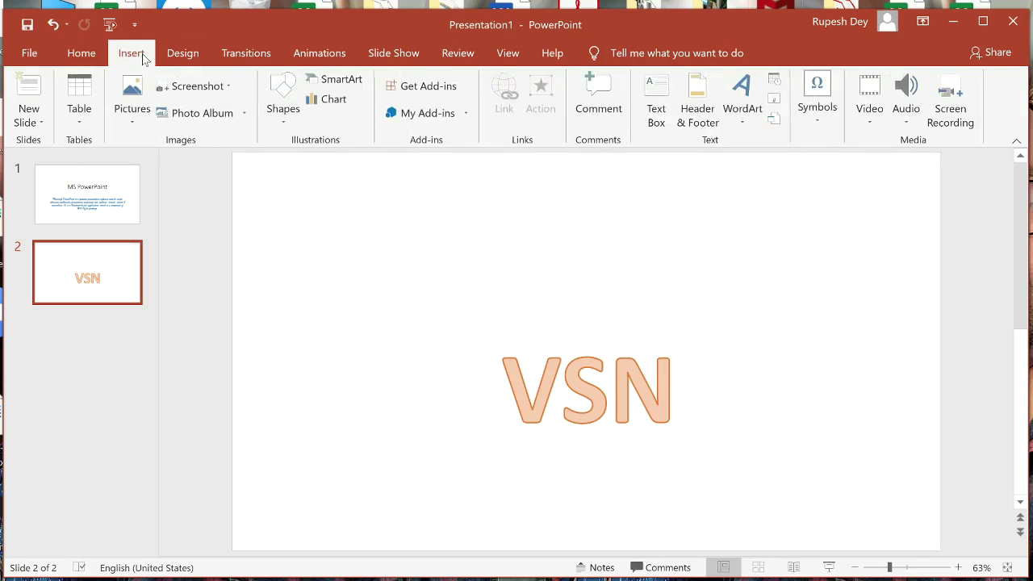
Open the Insert Picture dialog from Pictures > This Device, browsing the Pictures folder
click(138, 117)
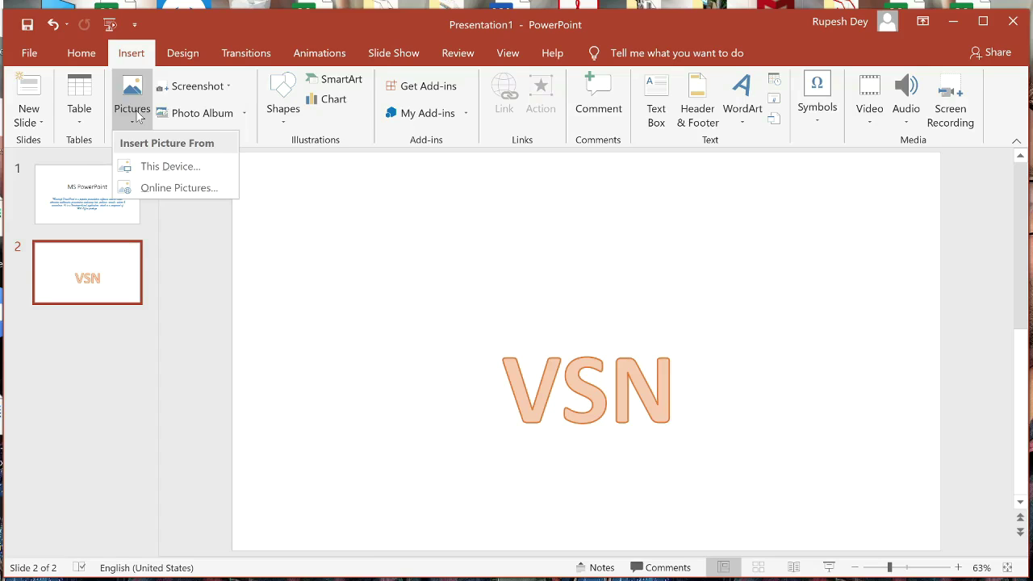
click(172, 173)
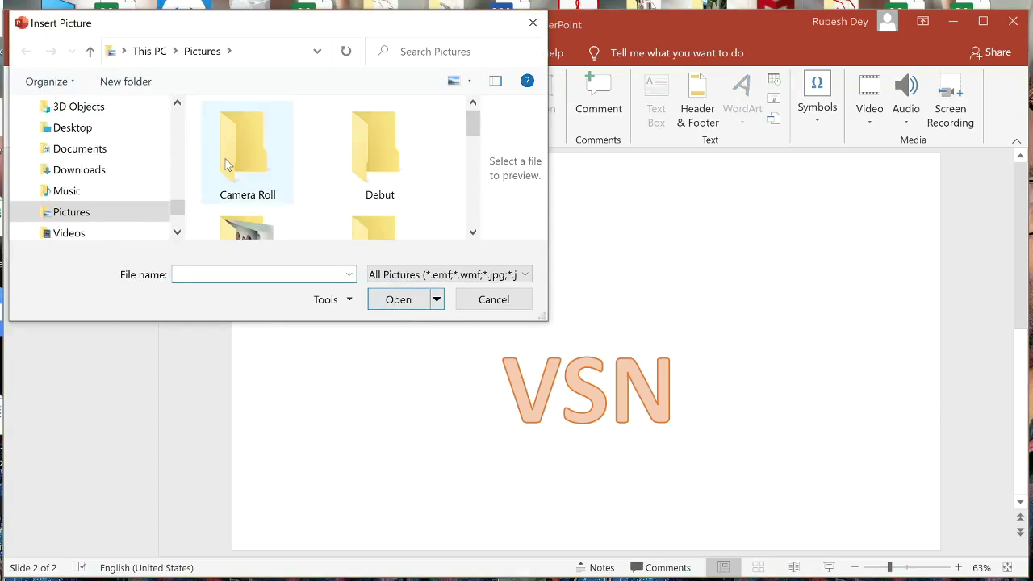
Insert the photo dd.jpg from the Pictures folder onto slide 2
click(473, 233)
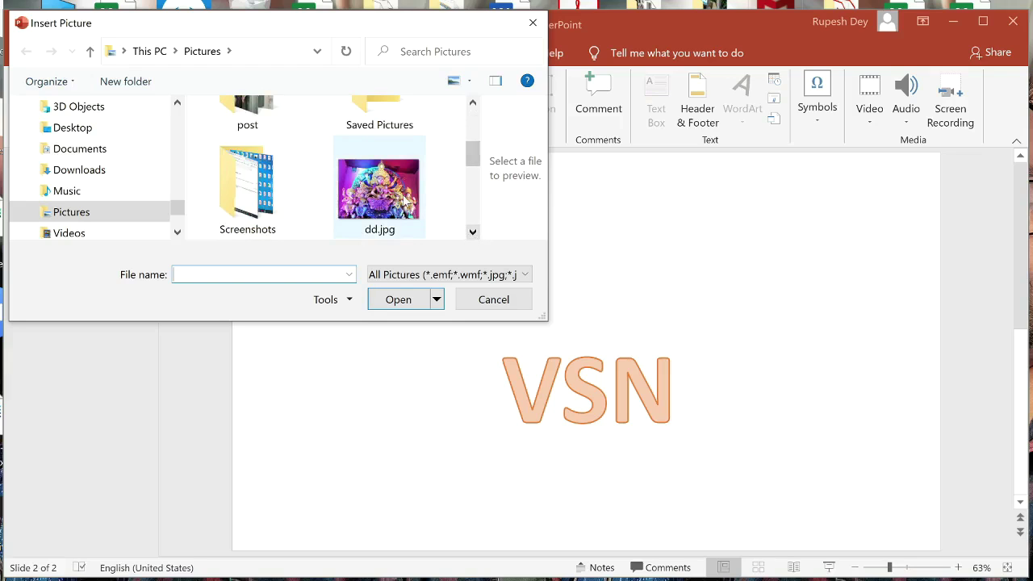
click(405, 200)
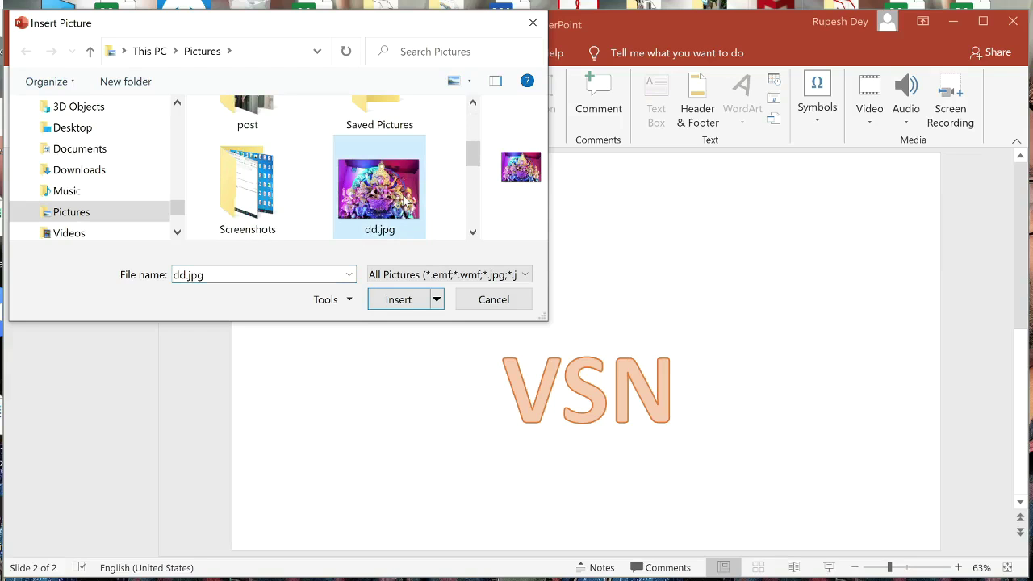
click(398, 299)
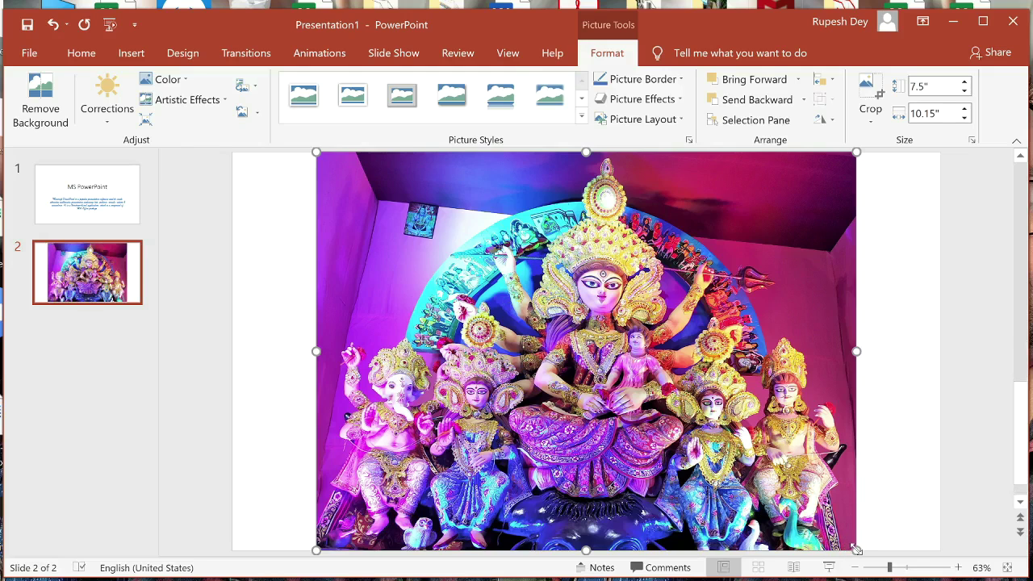
Resize the dd.jpg photo to 3.49" by 4.72" and center it above the VSN WordArt
drag(855, 549, 567, 339)
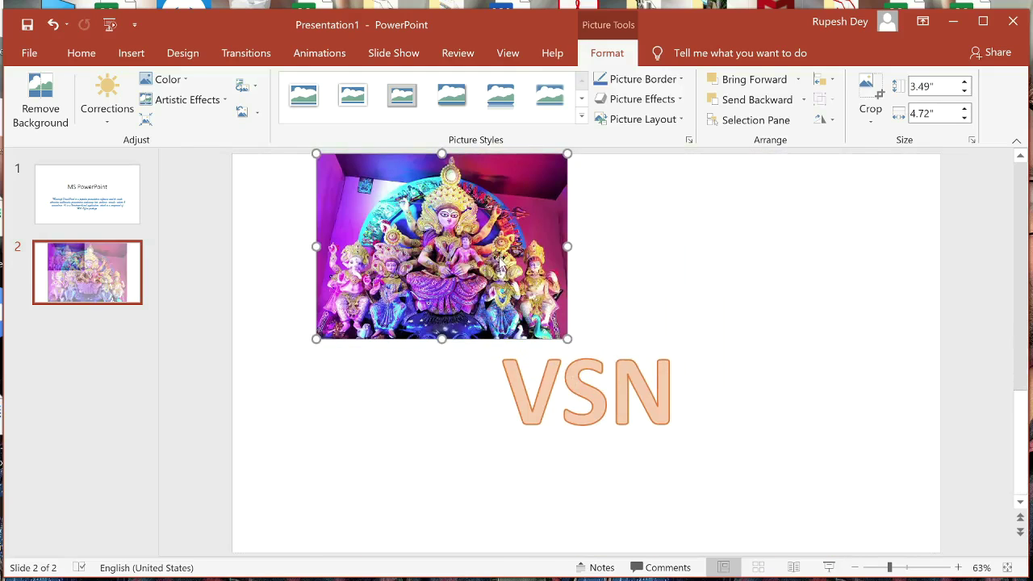
drag(481, 269, 629, 279)
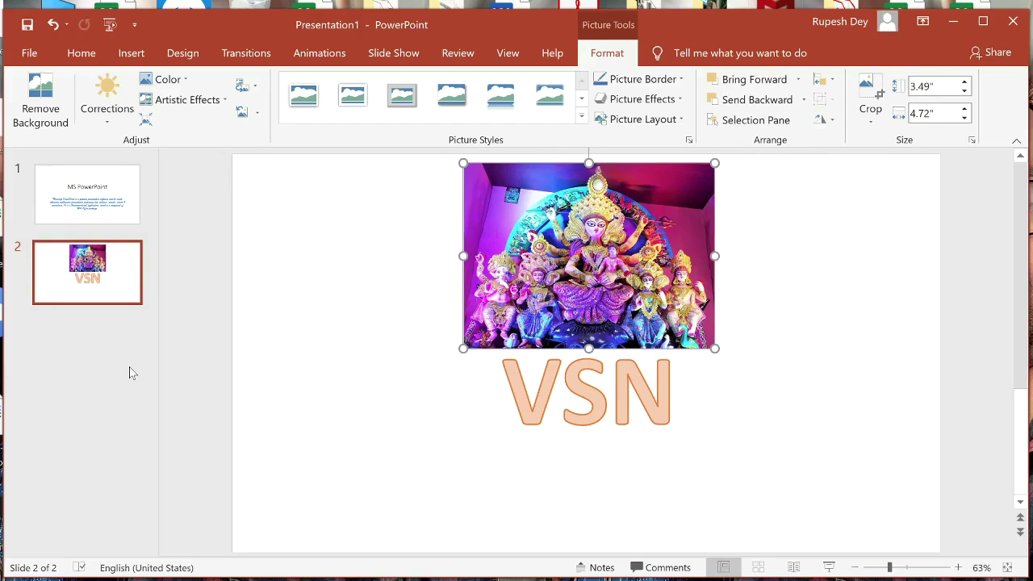
click(87, 60)
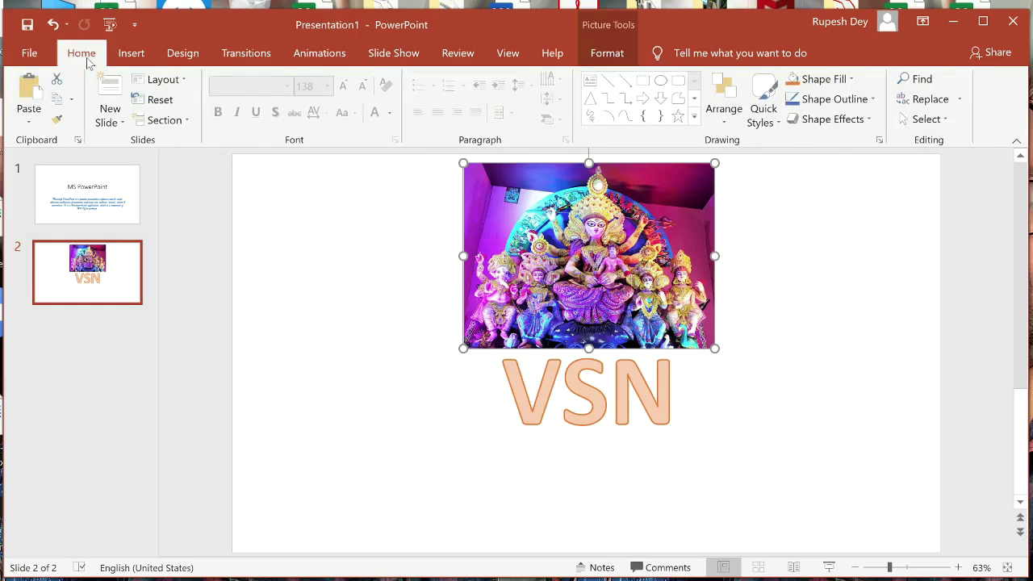
Add a blank third slide and pick Rounded Rectangle from the Shapes gallery
click(106, 117)
click(134, 352)
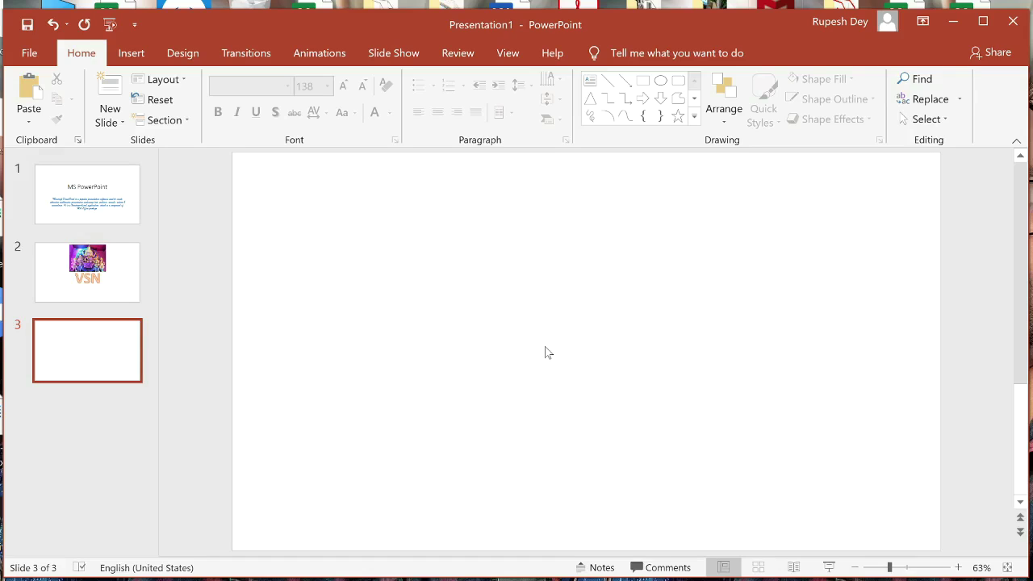
click(132, 54)
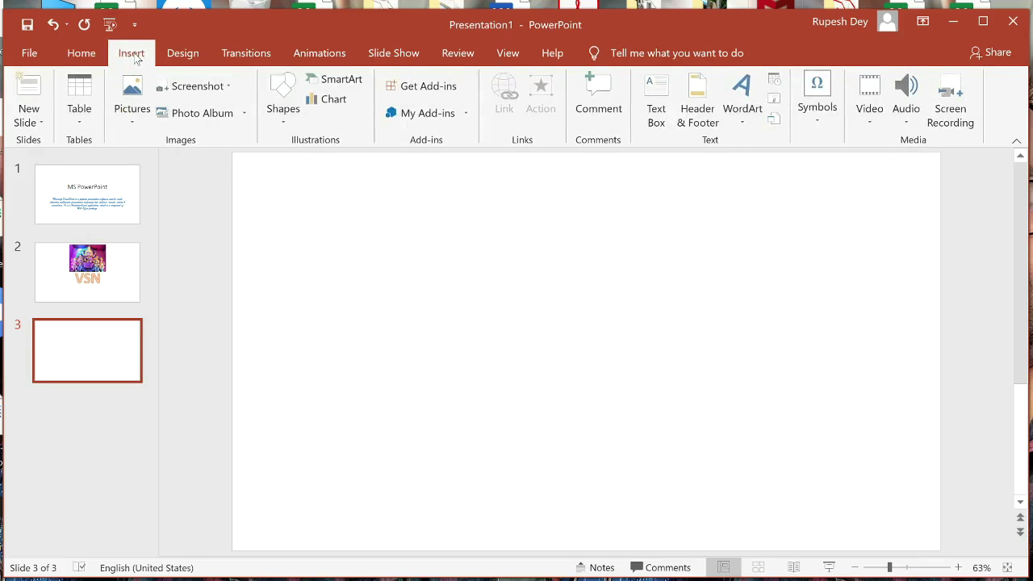
click(282, 118)
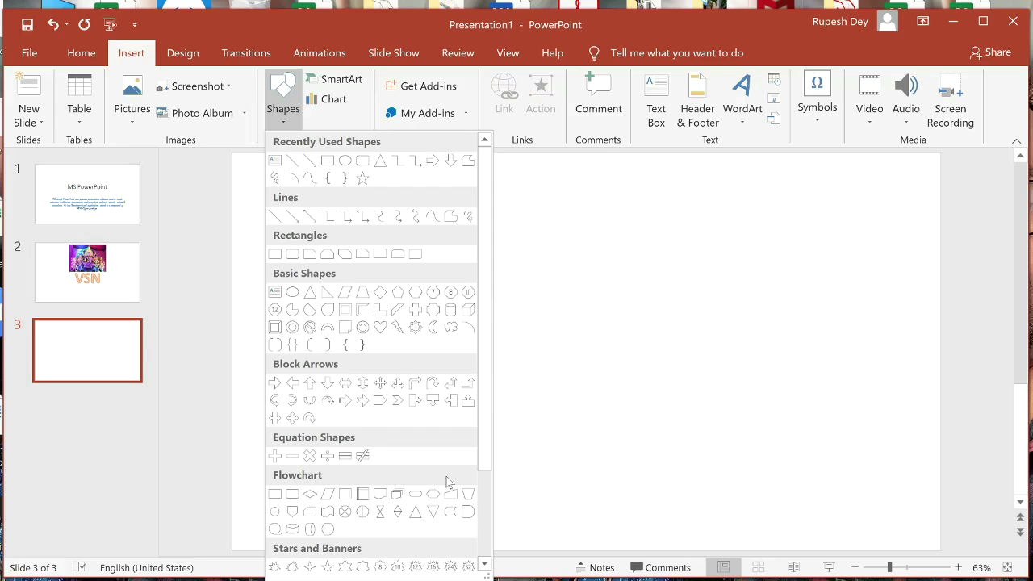
scroll(484, 476, down, 3)
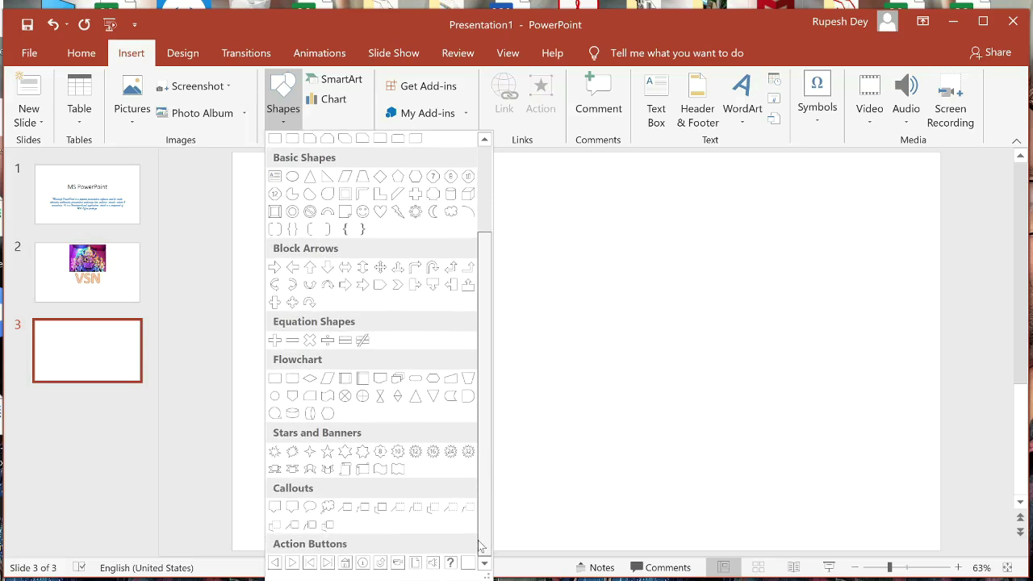
drag(492, 542, 494, 444)
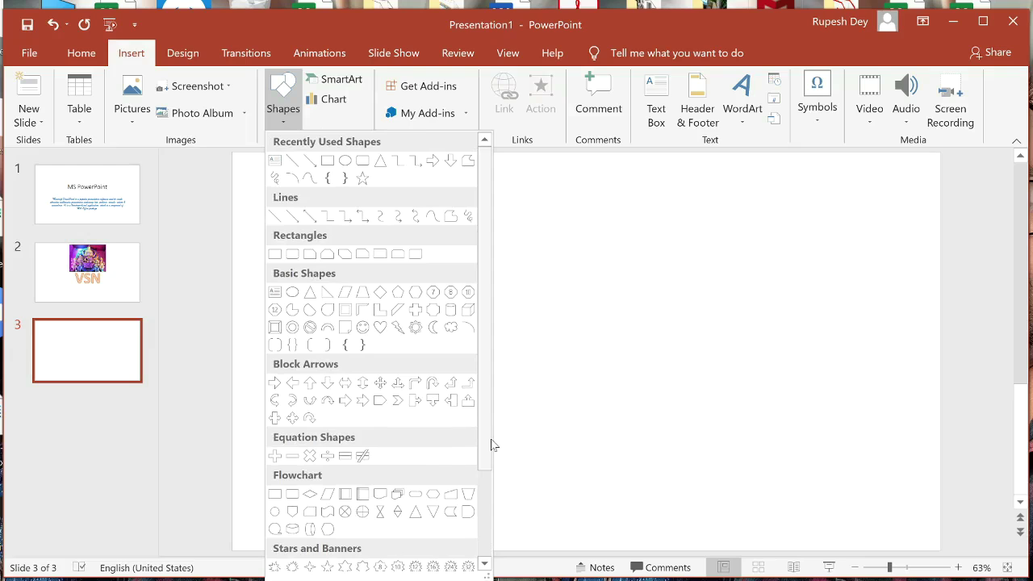
click(363, 160)
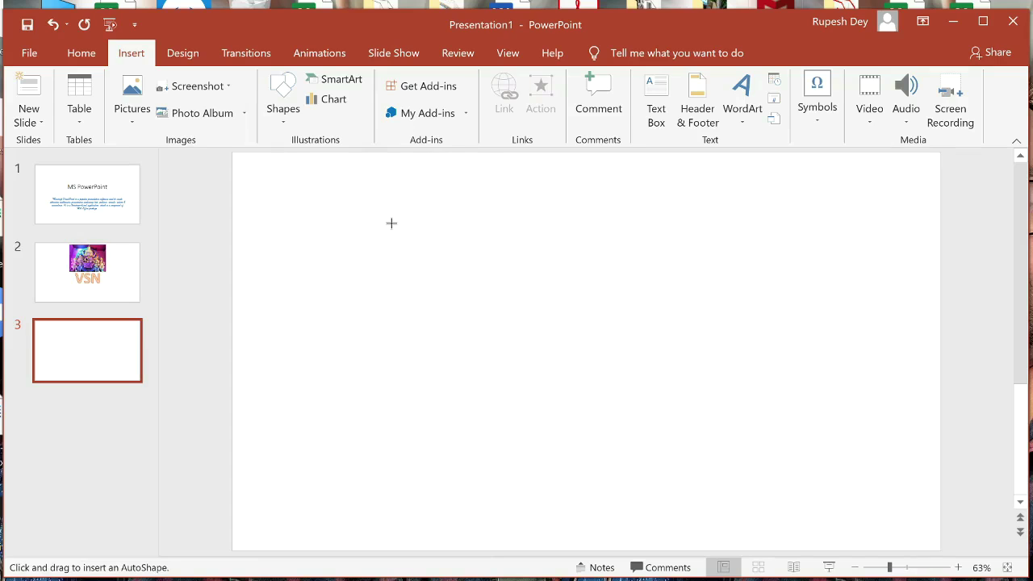
Draw a 5.13" by 5.23" rounded rectangle styled Colored Outline - Black, Dark 1
mouse_move(391, 223)
mouse_down()
mouse_move(457, 300)
mouse_move(610, 412)
mouse_move(669, 496)
mouse_up()
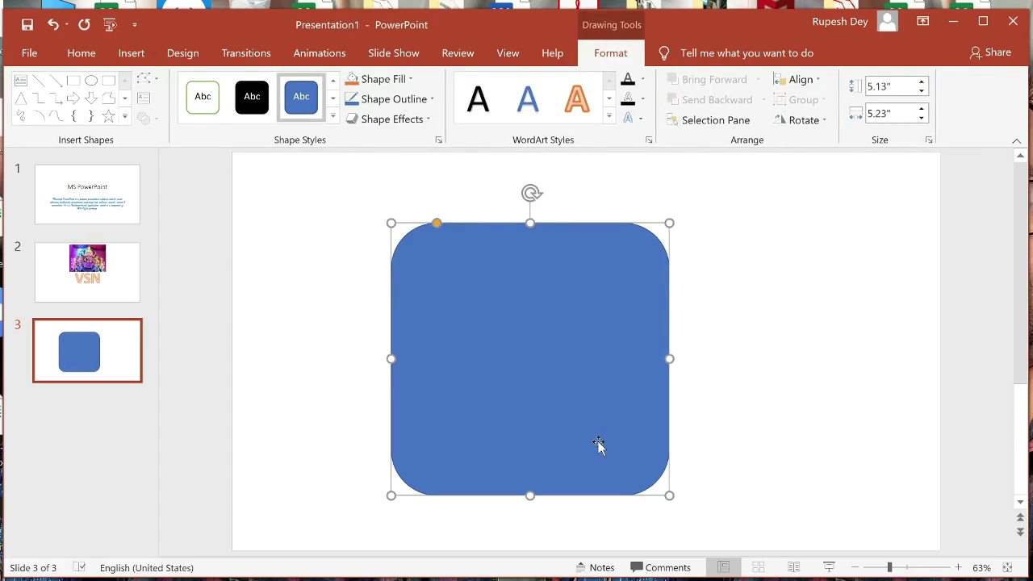
click(331, 117)
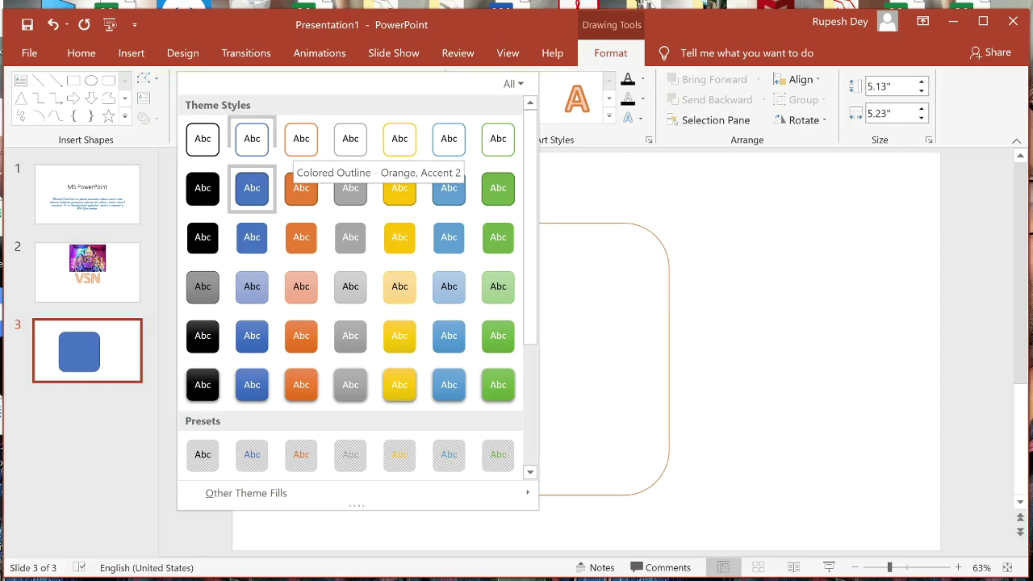
click(203, 144)
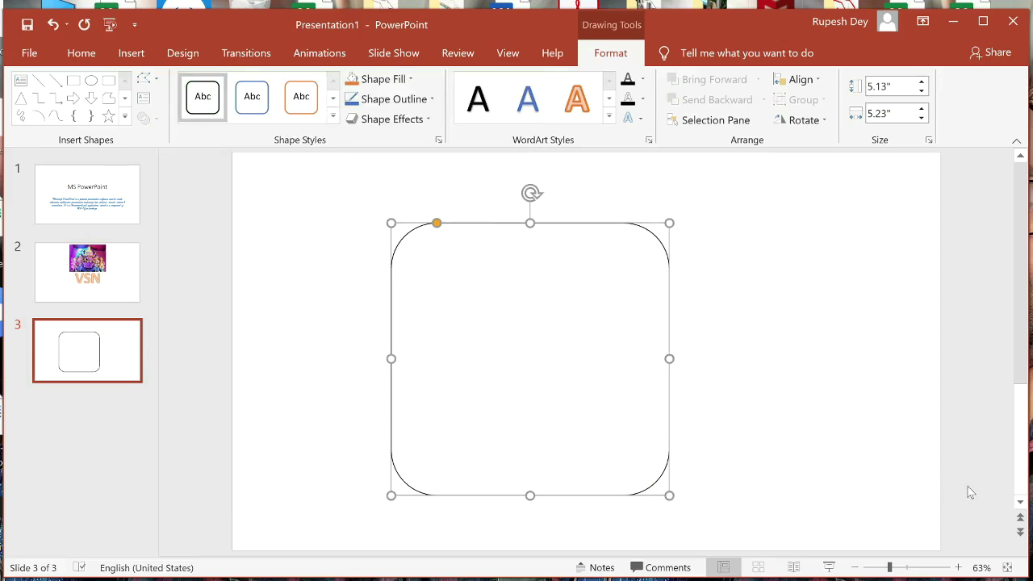
right_click(557, 373)
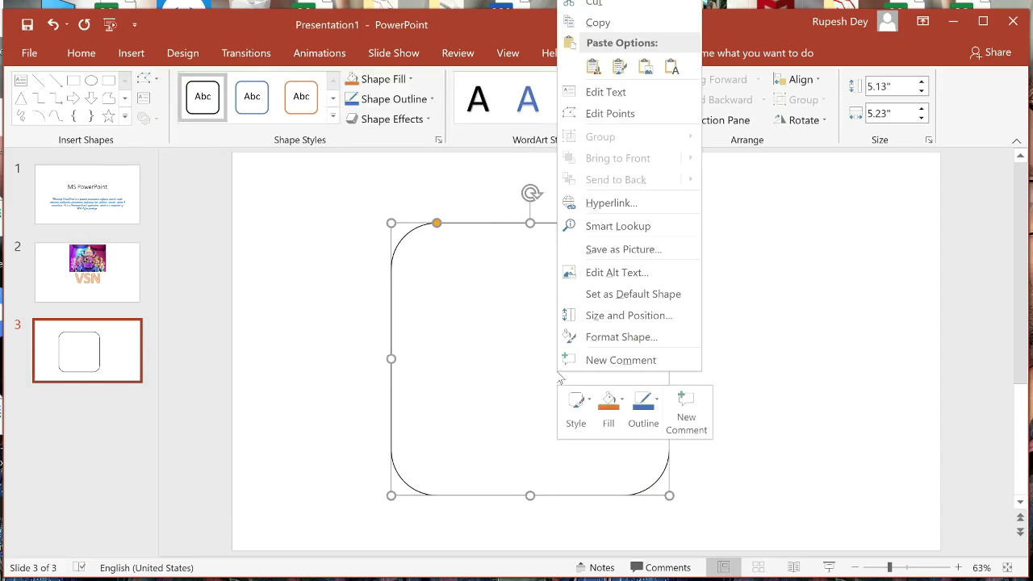
Type 'VSN, Midnapore' in the rounded box and apply a light-blue WordArt style
click(605, 95)
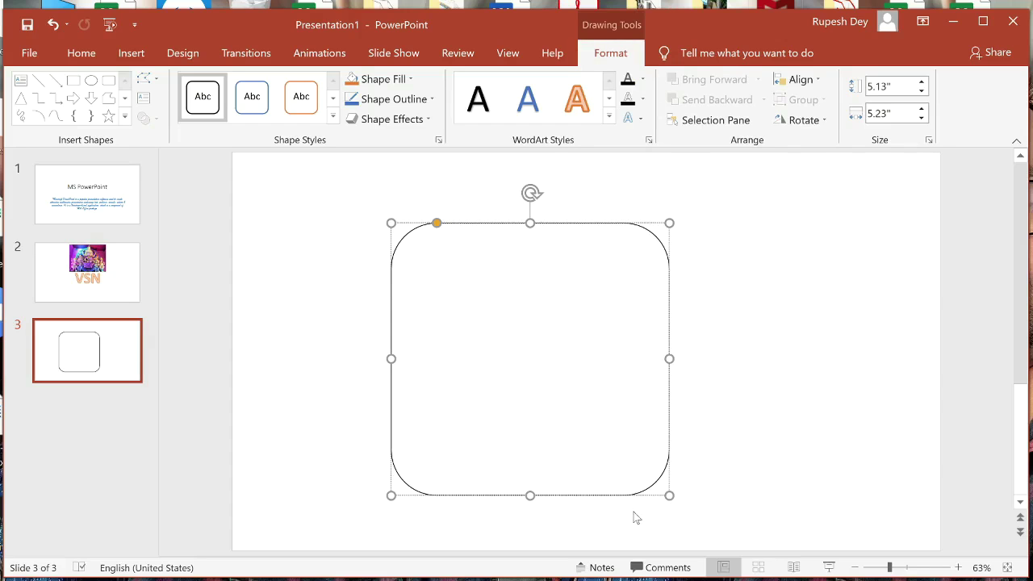
key(alt+shift)
text(VSN, Midnapore)
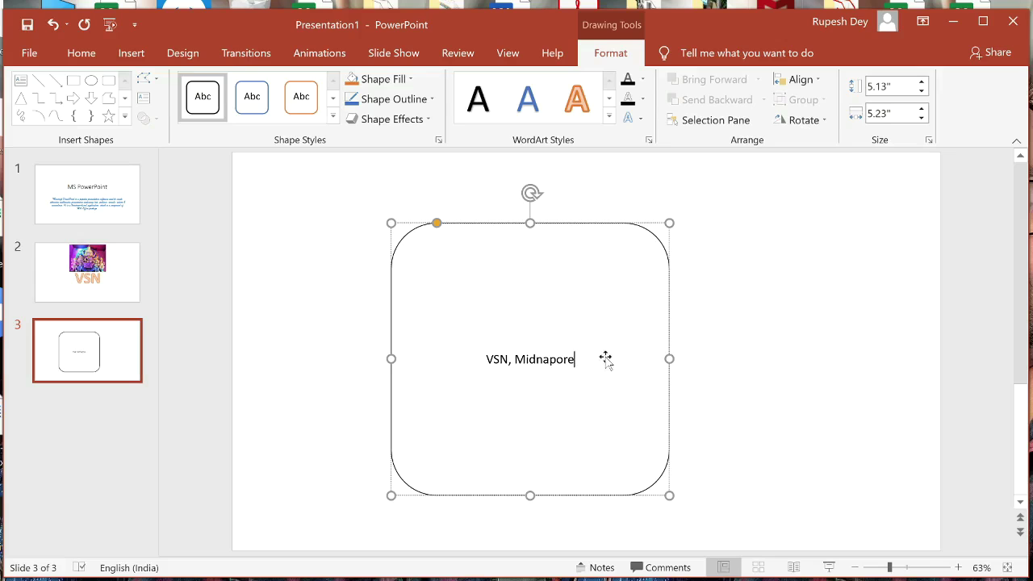
drag(576, 359, 486, 359)
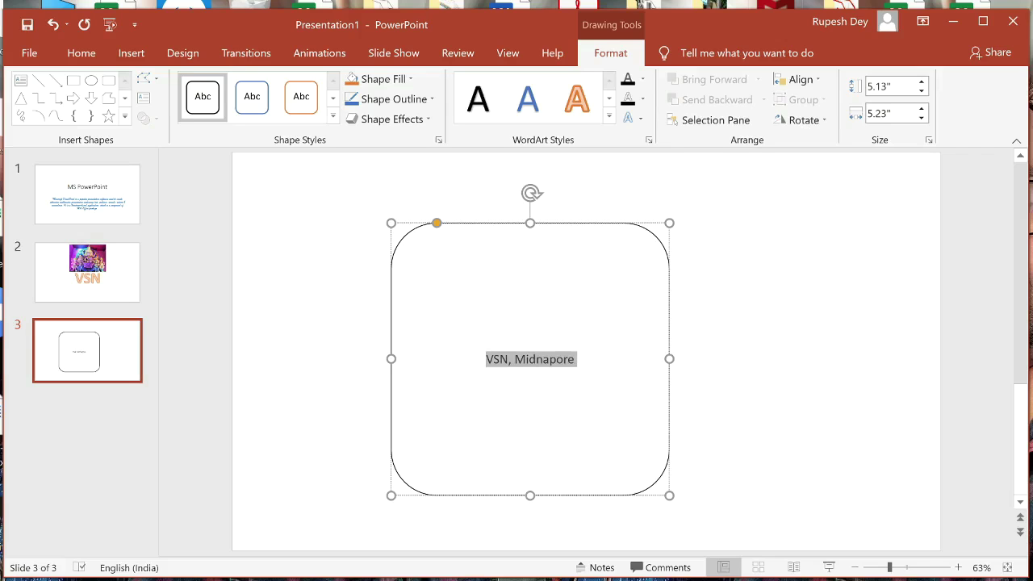
click(610, 118)
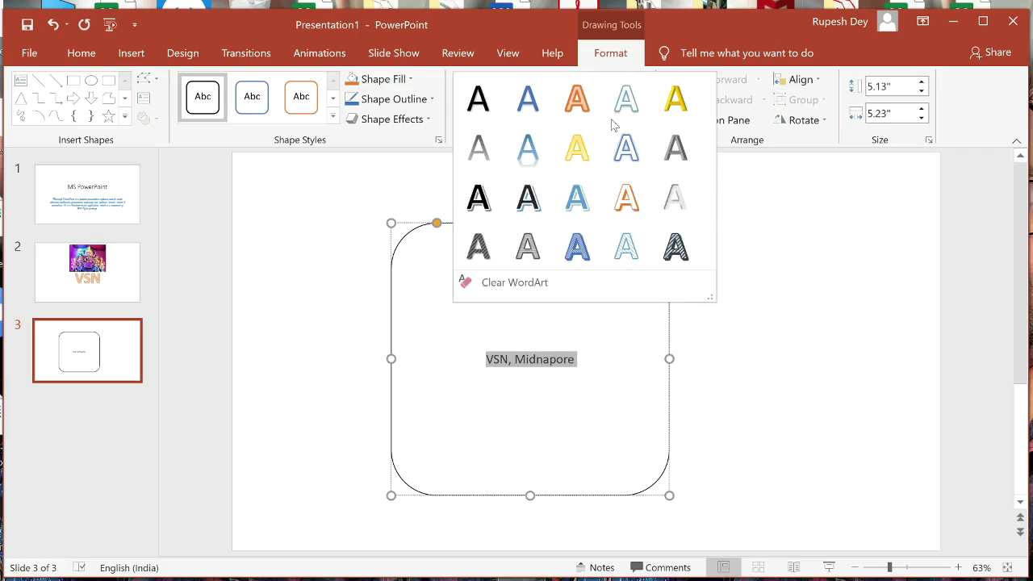
click(528, 147)
click(538, 159)
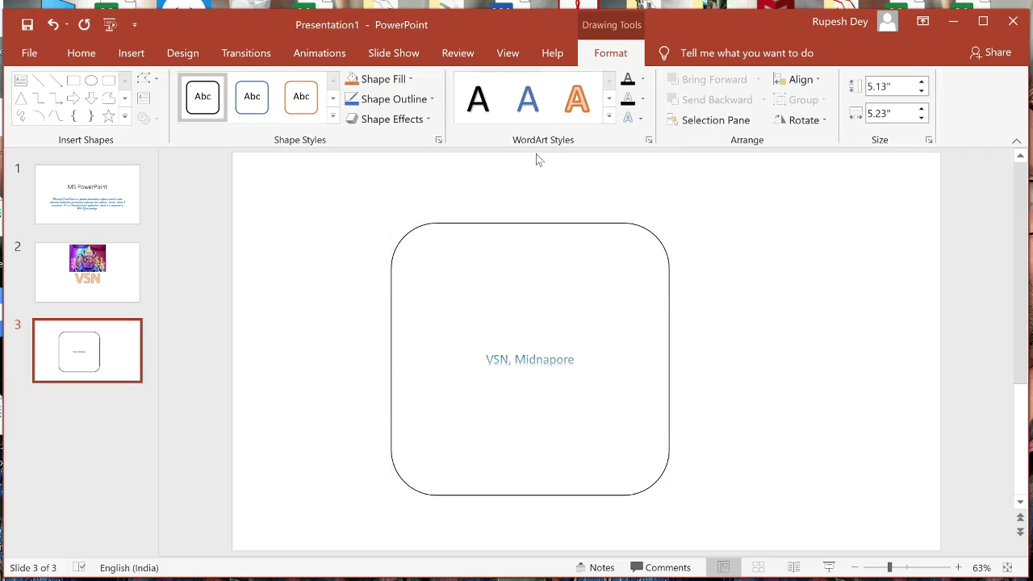
Increase the 'VSN, Midnapore' text size to 48
click(90, 58)
click(343, 87)
click(344, 86)
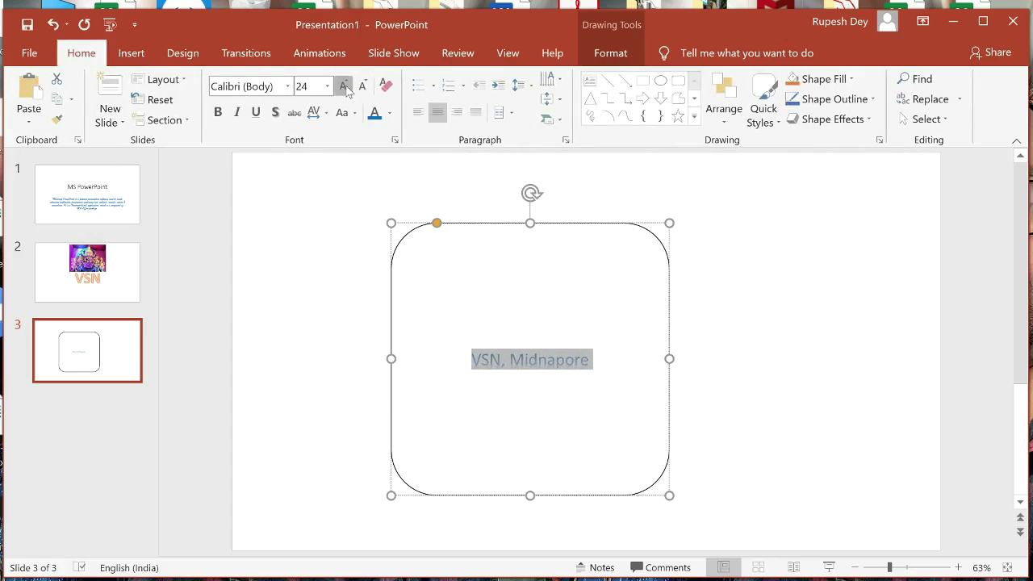
click(343, 87)
click(343, 87)
click(344, 86)
click(344, 86)
click(344, 86)
click(343, 86)
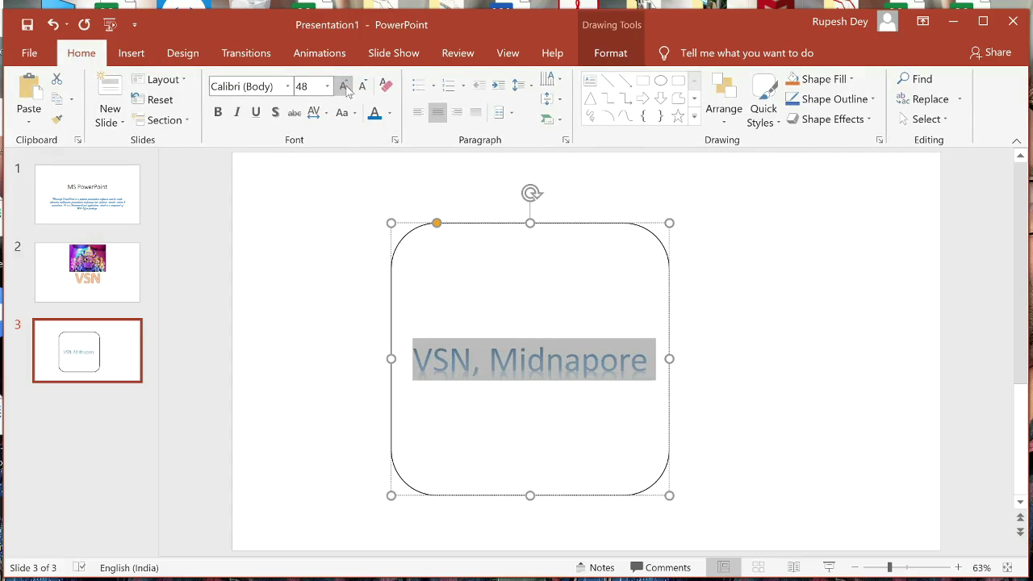
click(836, 347)
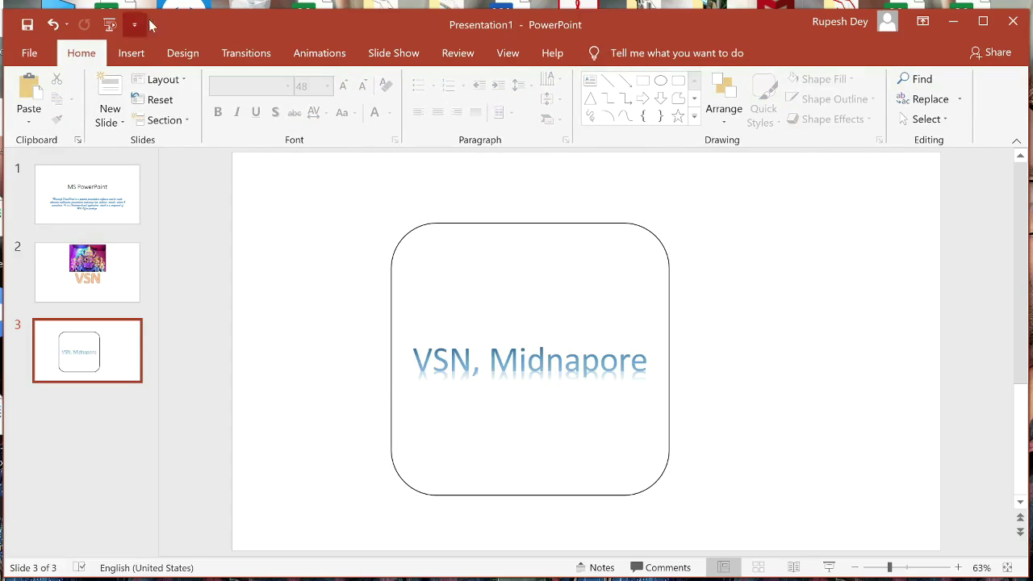
Draw a Smiley Face shape to the right of the rounded box
click(137, 57)
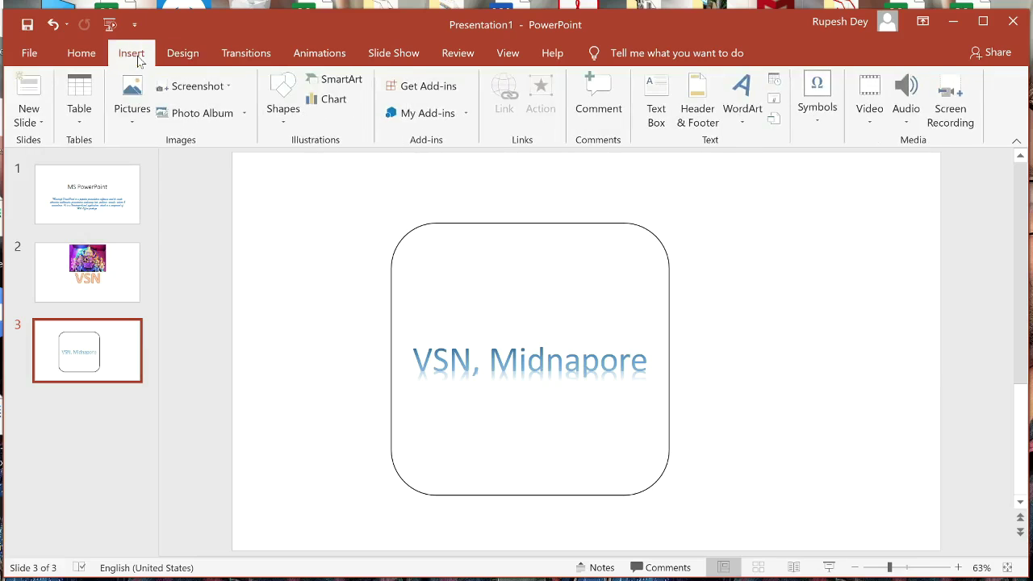
click(282, 118)
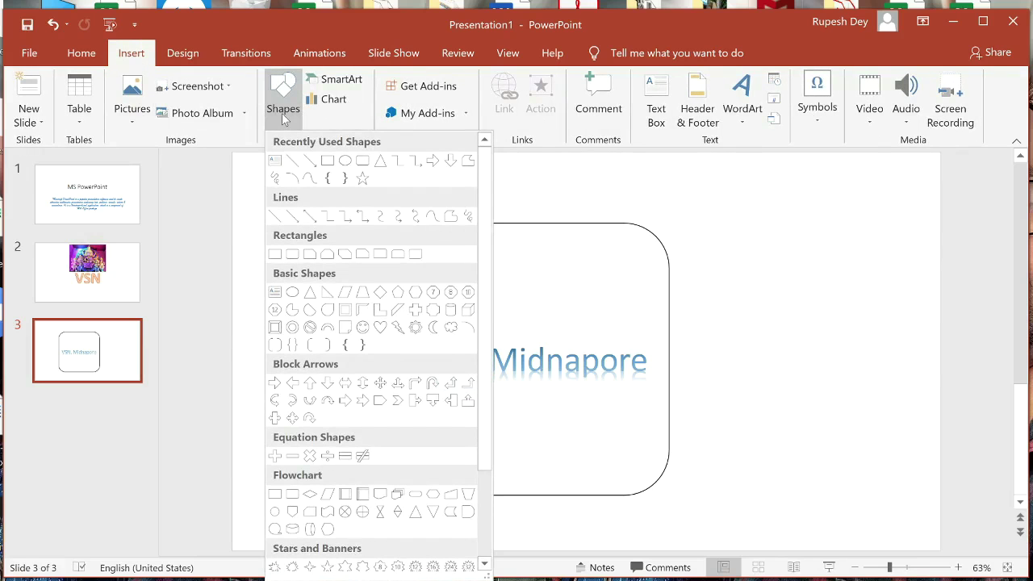
click(362, 327)
drag(734, 260, 876, 421)
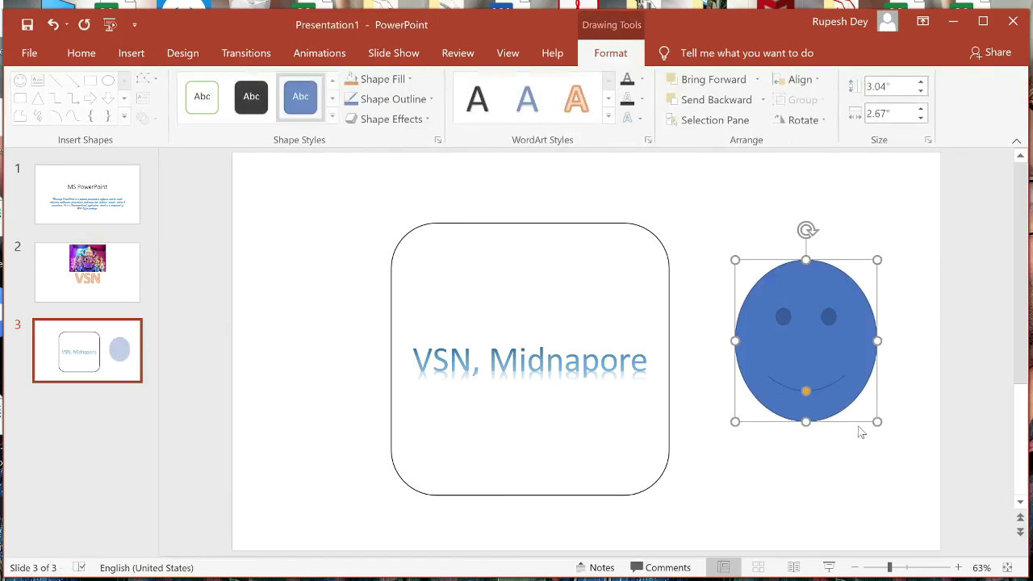
Give the smiley a light gold fill, widen it, and flatten its mouth
click(337, 121)
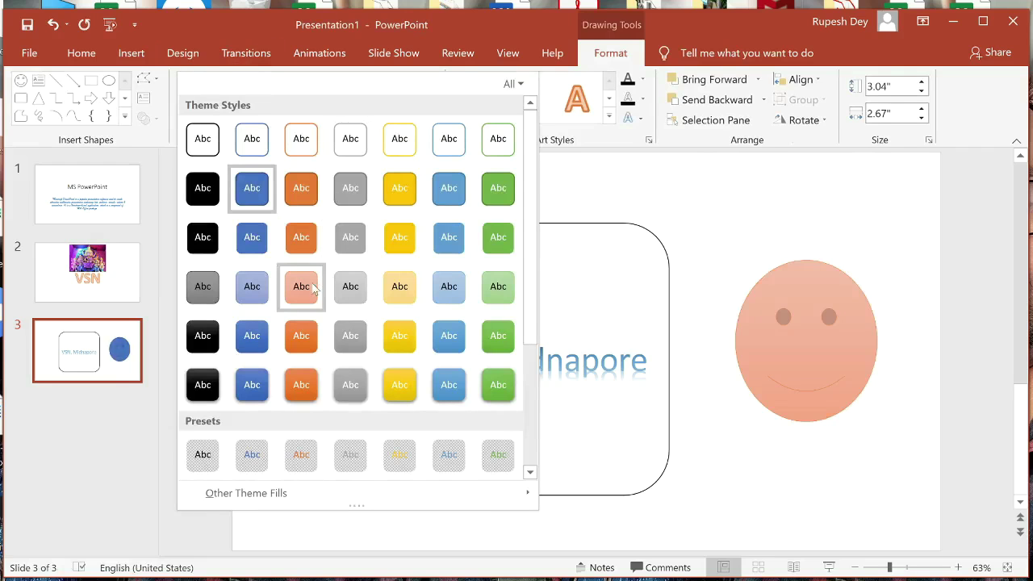
click(395, 288)
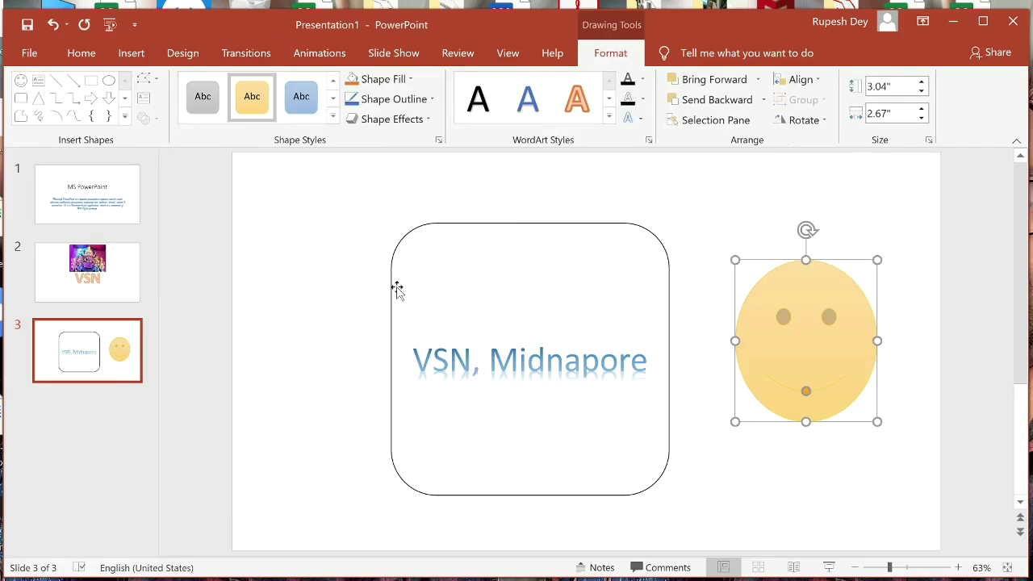
drag(734, 341, 699, 347)
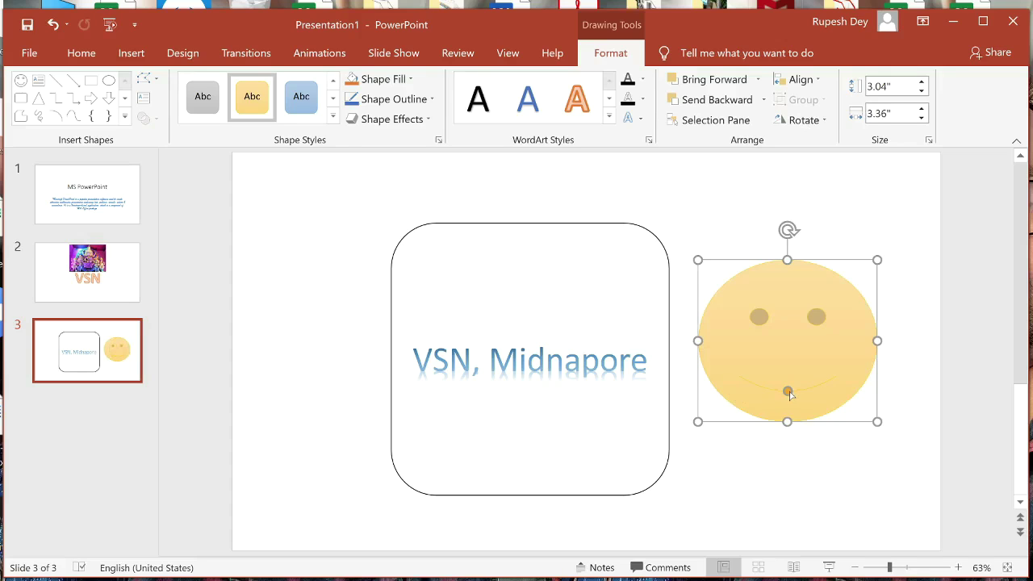
mouse_move(788, 393)
mouse_down()
mouse_move(790, 371)
mouse_move(786, 410)
mouse_move(788, 384)
mouse_up()
click(813, 496)
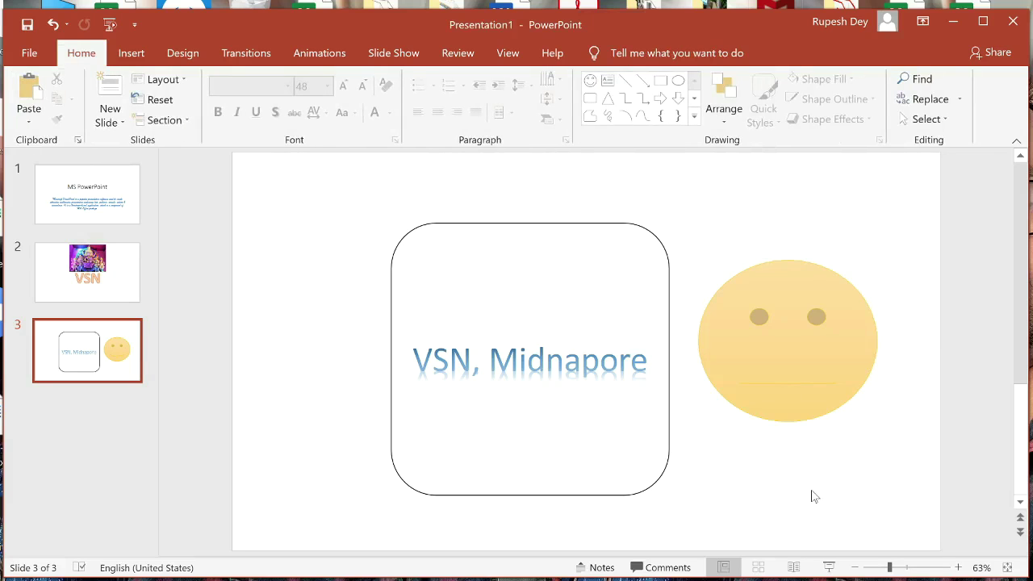